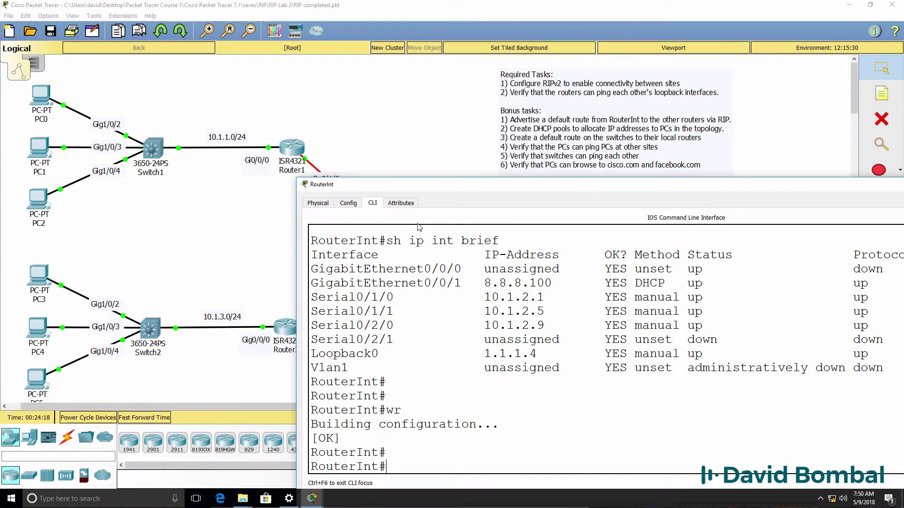
Step: Display RouterInt's full routing table with 'sh ip route' and enlarge the console
text(sh ip route)
key(Return)
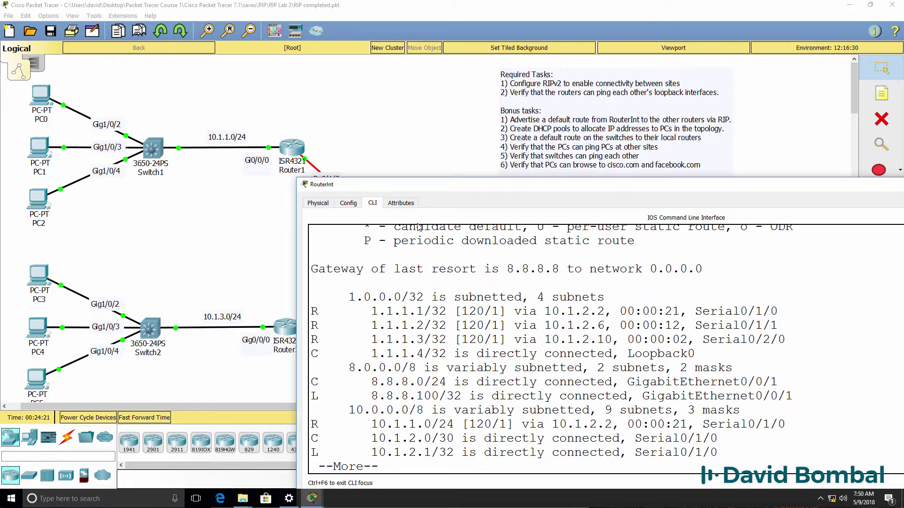
key(space)
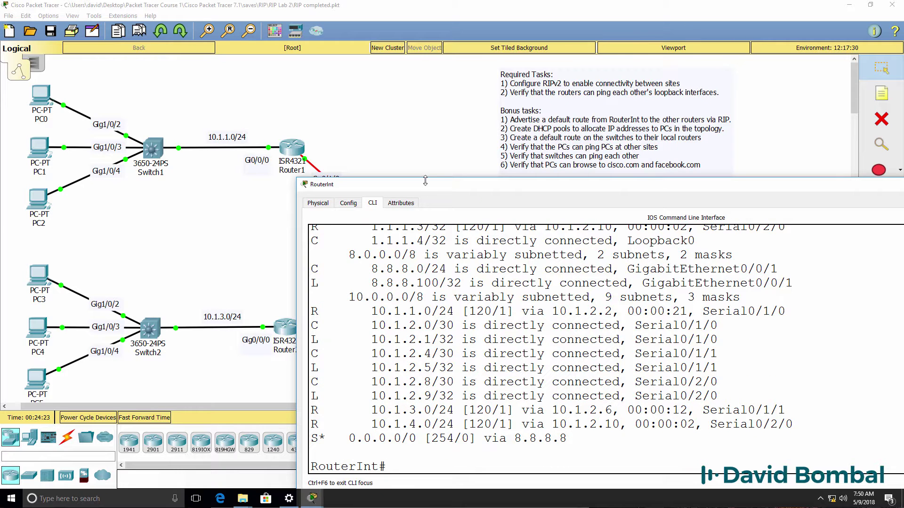
drag(425, 181, 432, 101)
Step: Ping the loopbacks 1.1.1.1, 1.1.1.3 and 1.1.1.4 from RouterInt
text(ping 1.)
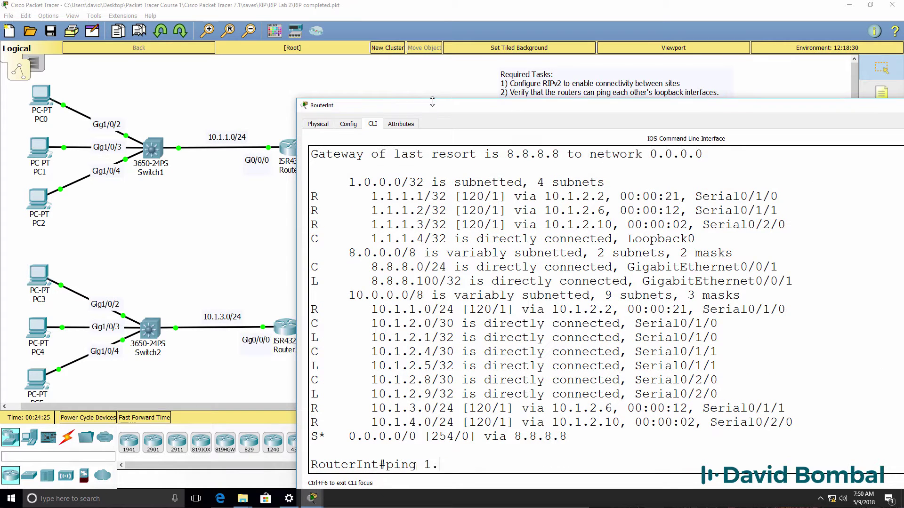
text(1..1.1)
key(Return)
key(Up)
key(Return)
key(Up)
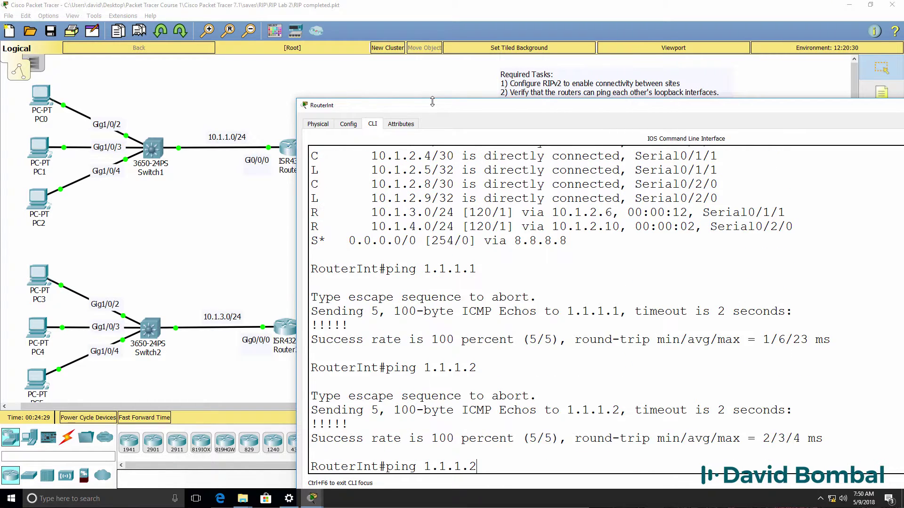
key(BackSpace)
text(3)
key(Return)
key(Up)
key(BackSpace)
text(4)
key(Return)
Step: Rerun 'sh ip route' and highlight the gateway of last resort 8.8.8.8 and S* route
text(sh ip route)
key(Return)
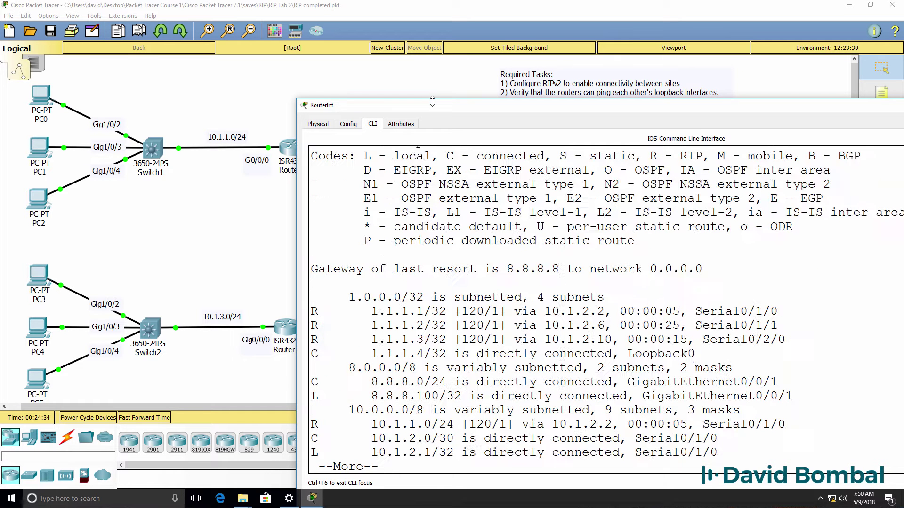
key(space)
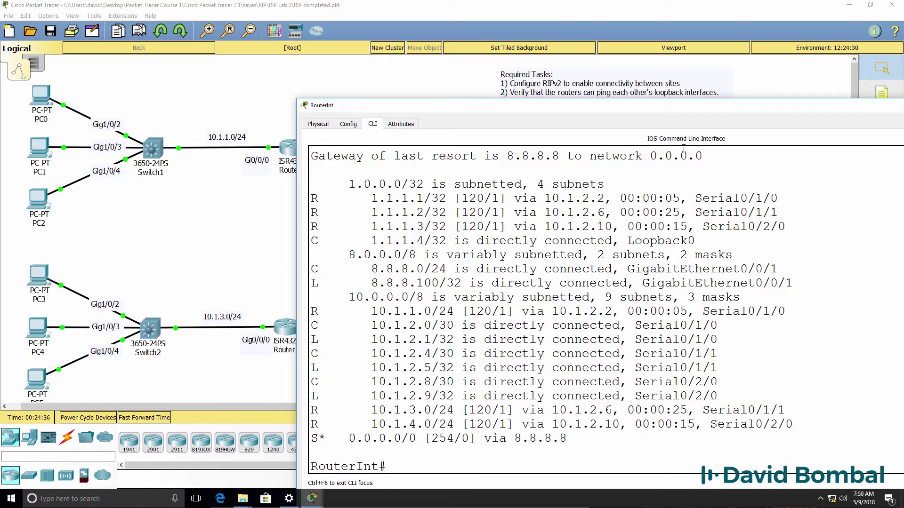
drag(725, 153, 281, 160)
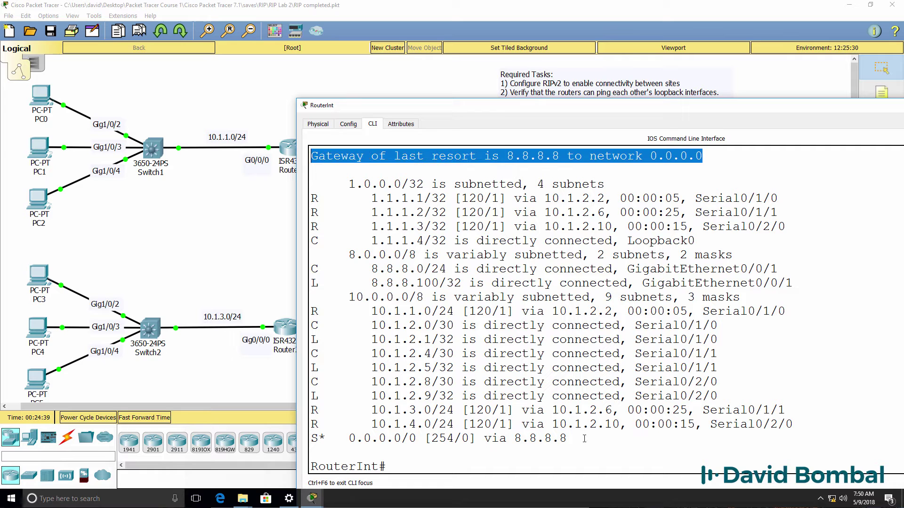
drag(584, 438, 264, 437)
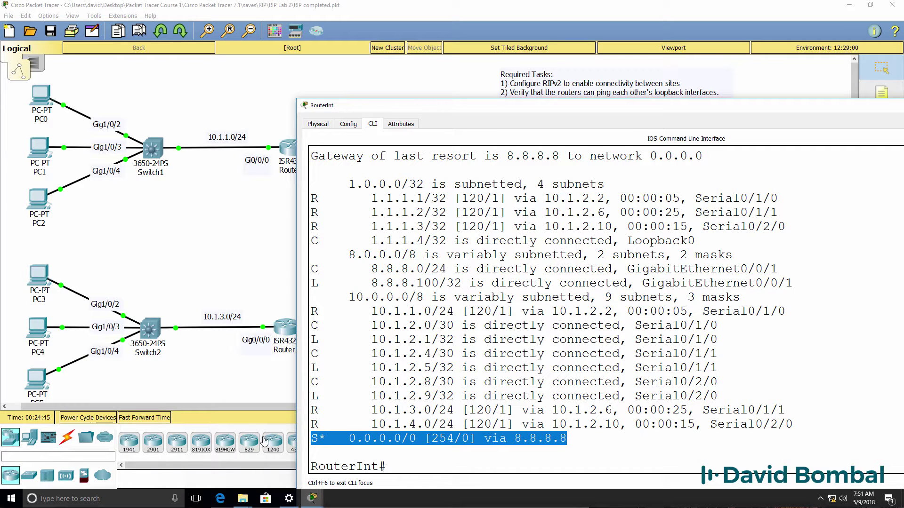
Step: Ping 8.8.8.8 and cisco.com from RouterInt, highlighting cisco.com's resolved address 8.8.8.9
text(ping)
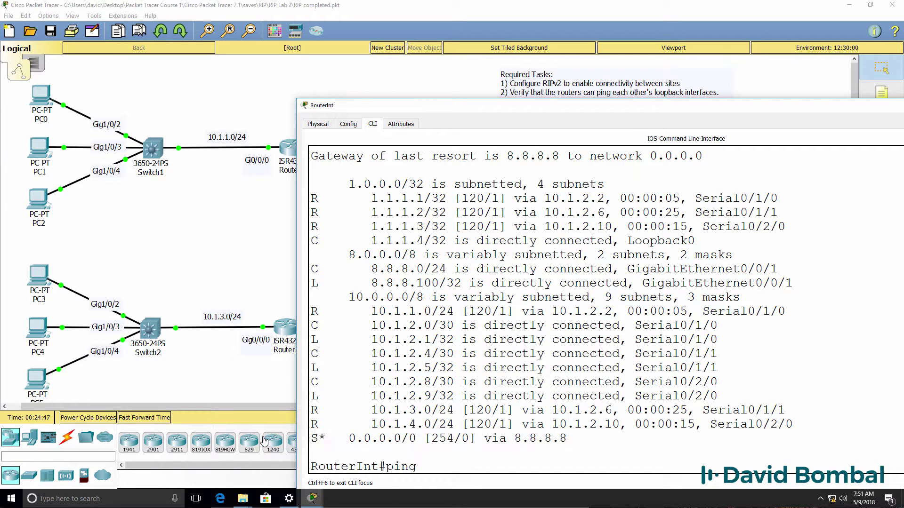
text( 8.8.8.8)
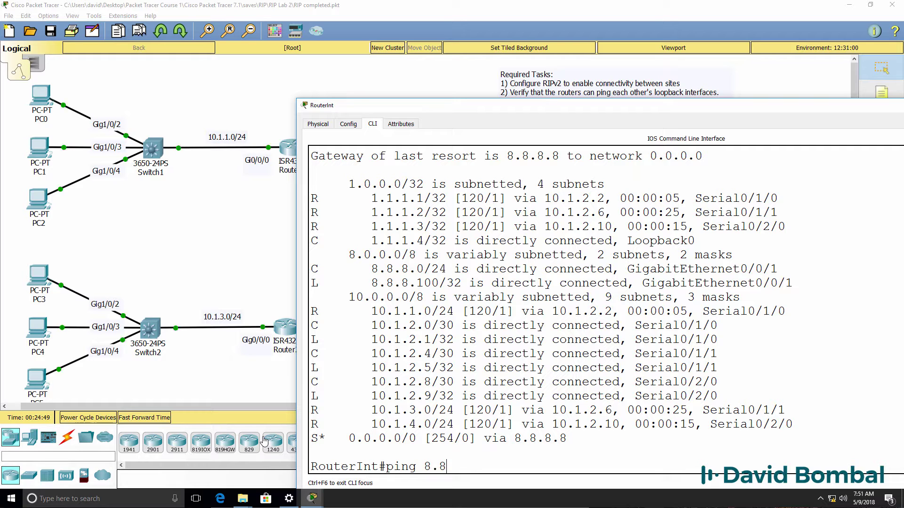
key(Return)
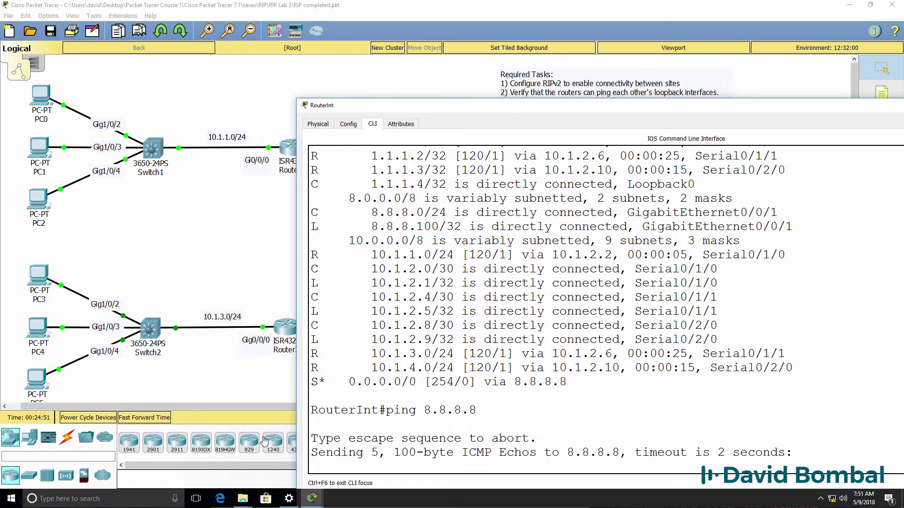
text(ping cisco.com)
key(Return)
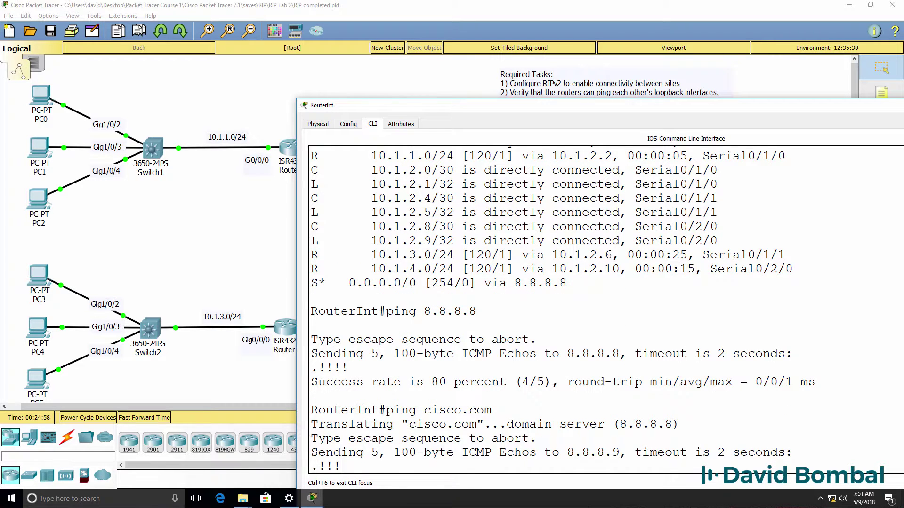
drag(619, 410, 551, 409)
triple_click(471, 410)
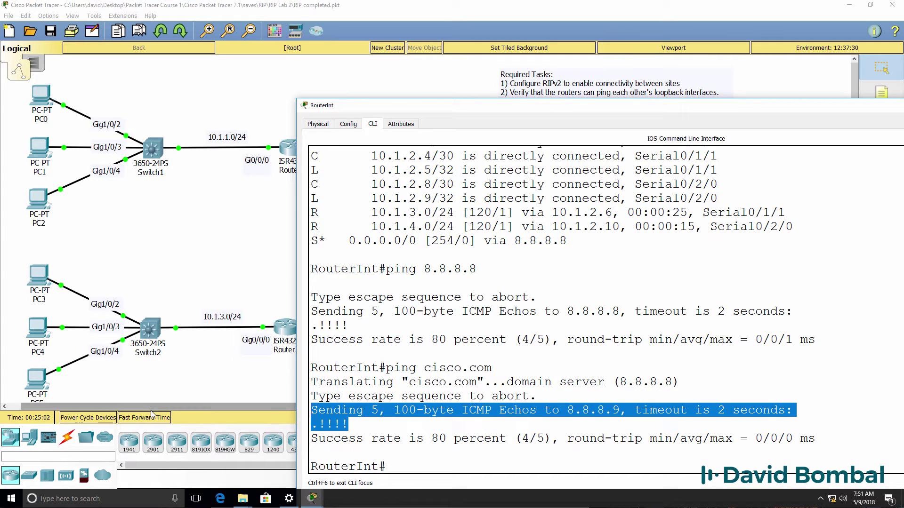
Step: Ping facebook.com from RouterInt
text(ping facebook)
key(BackSpace)
text(ok.com)
key(Return)
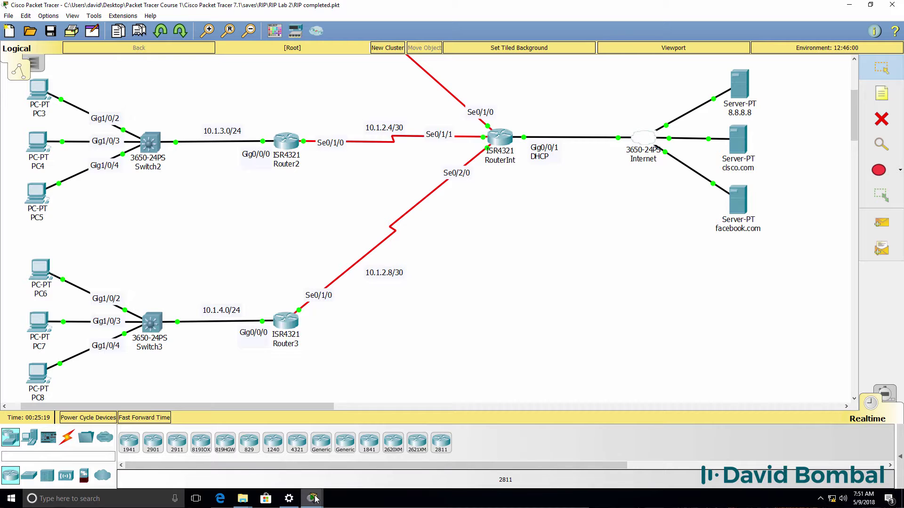
Step: Bring back RouterInt's console, rerun 'sh ip route' and highlight the gateway of last resort line
mouse_move(312, 498)
click(536, 451)
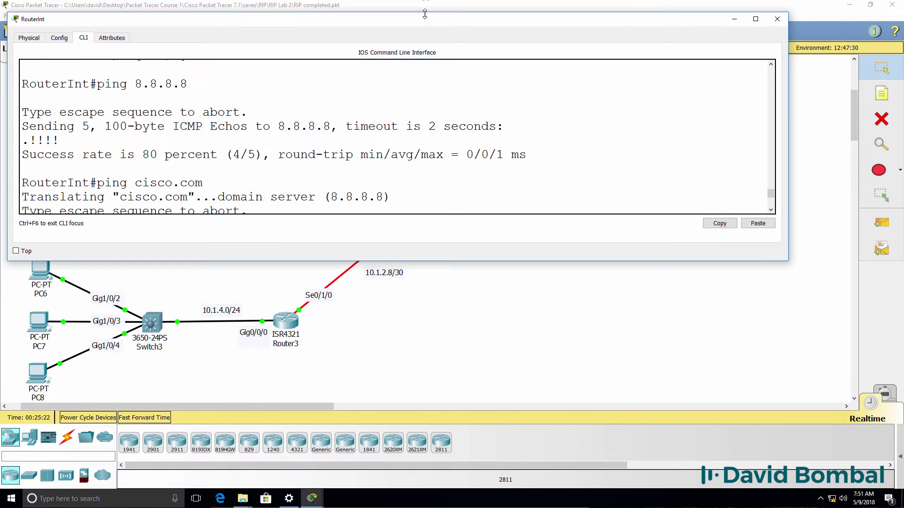
drag(427, 22, 584, 238)
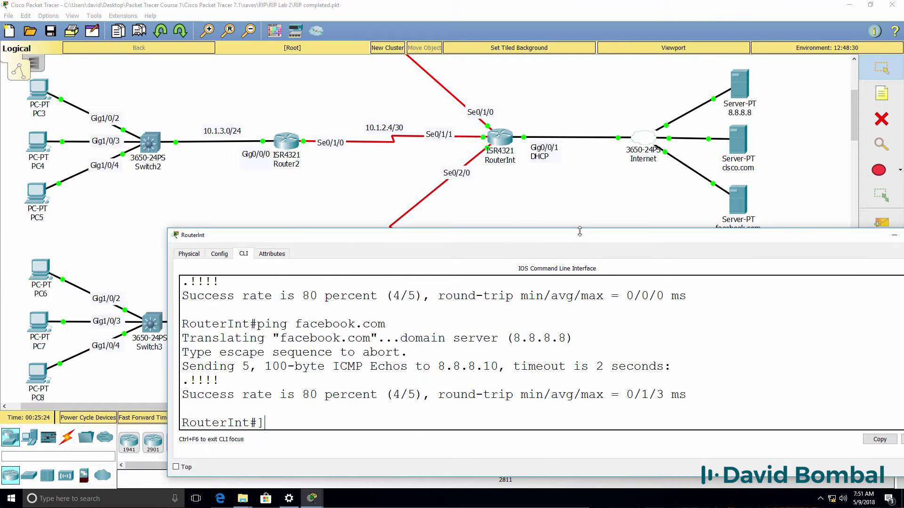
text(h ip route)
key(Return)
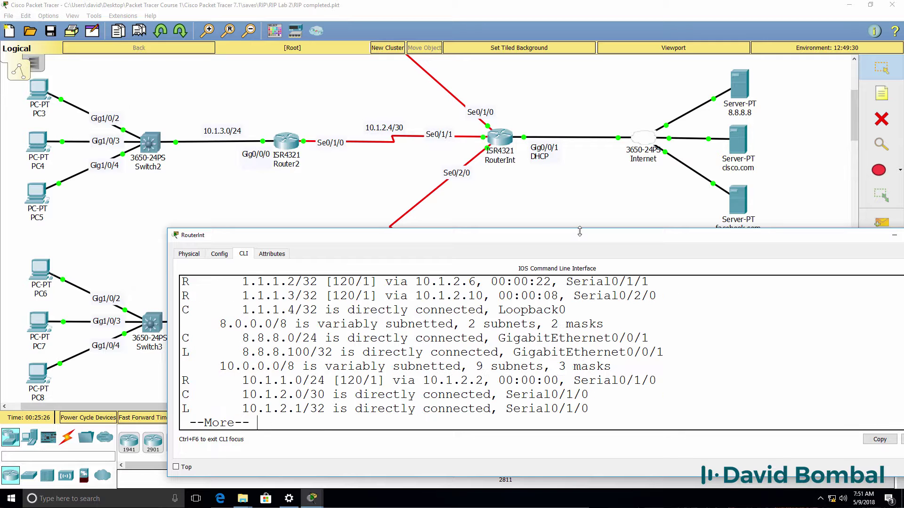
key(space)
drag(579, 231, 518, 168)
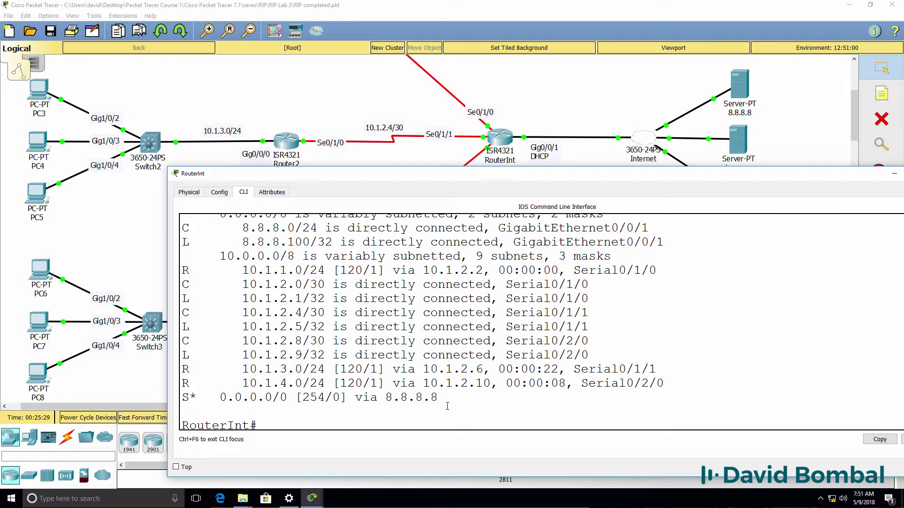
drag(447, 406, 183, 378)
scroll(605, 227, up, 3)
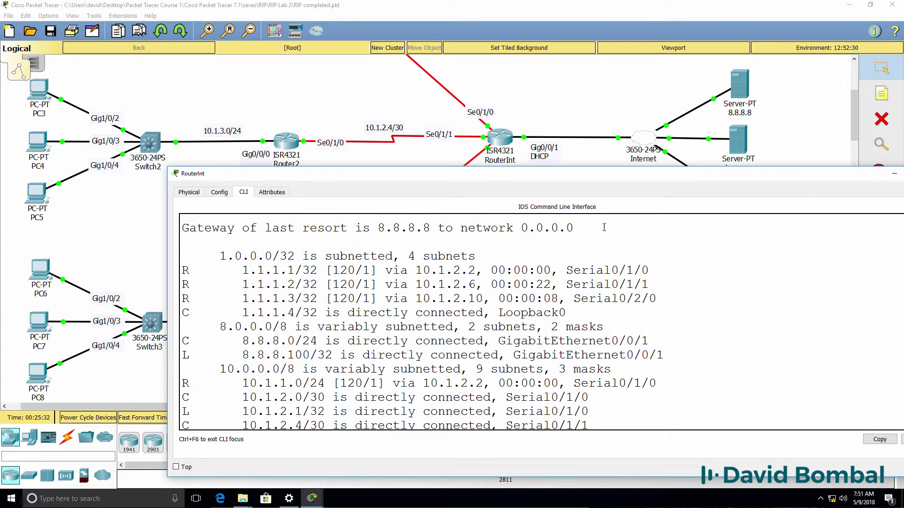
drag(605, 228, 182, 227)
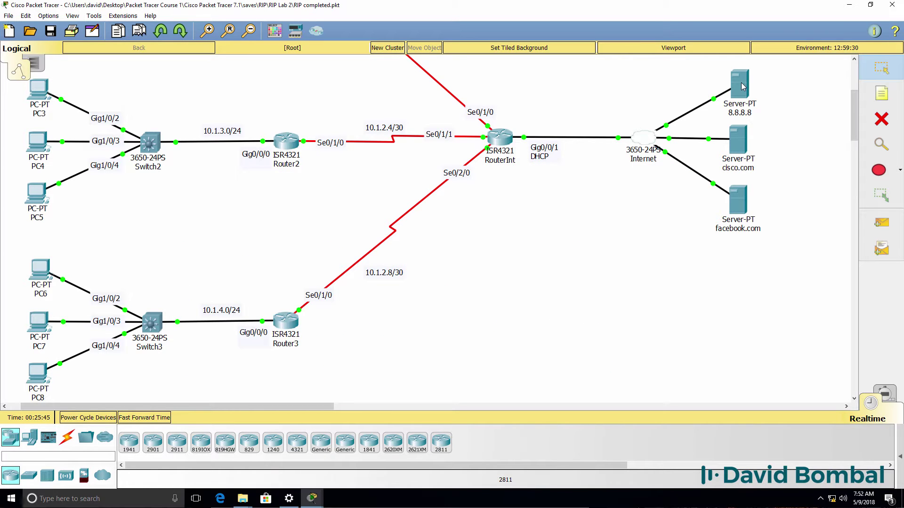
click(741, 86)
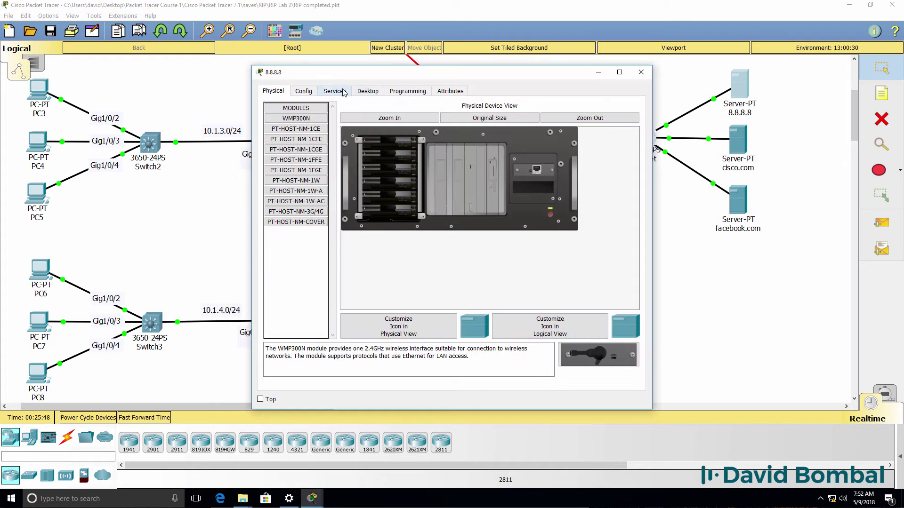
click(327, 92)
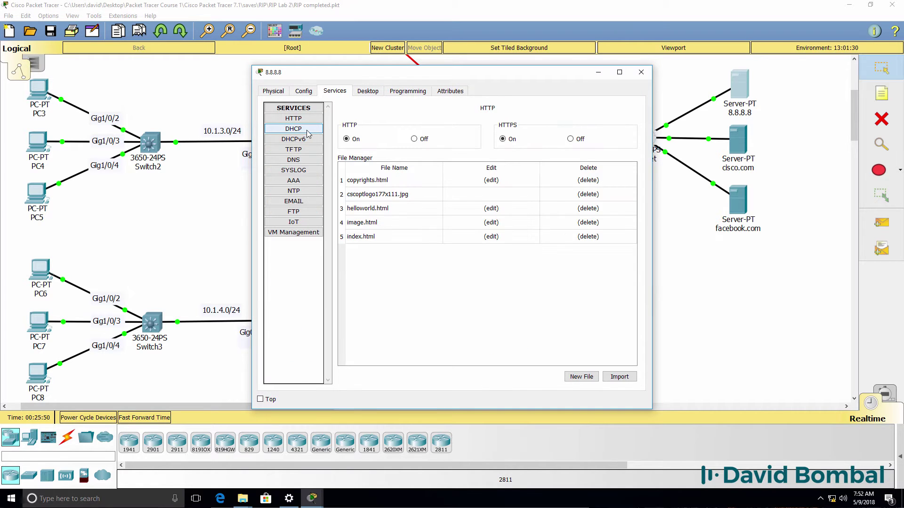
click(297, 160)
click(403, 214)
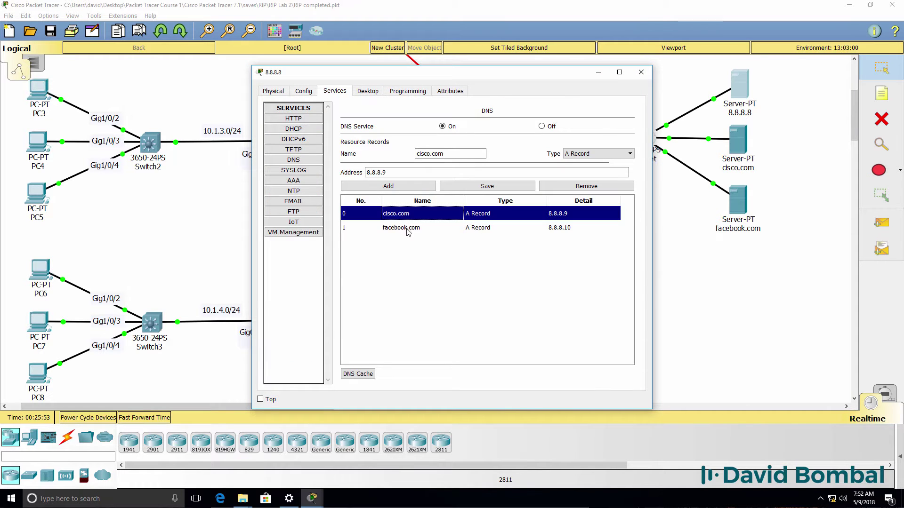
click(408, 227)
click(408, 214)
click(408, 227)
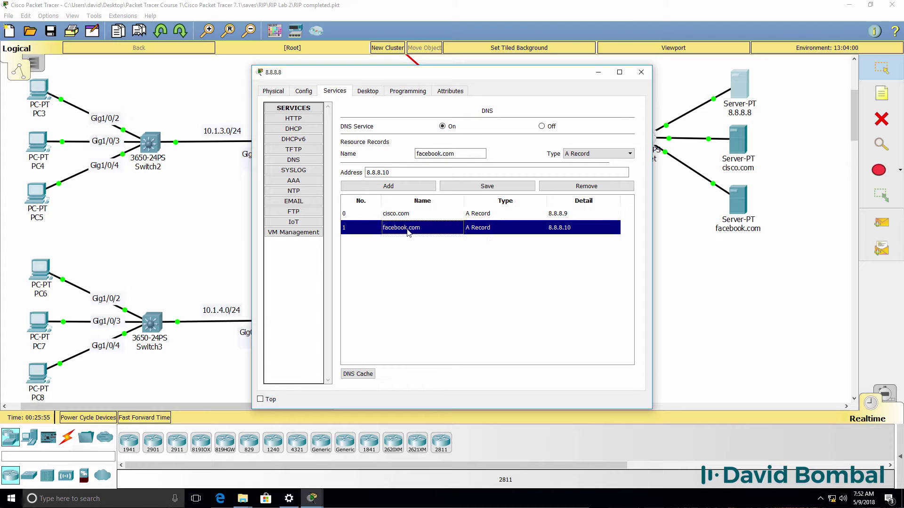
click(301, 129)
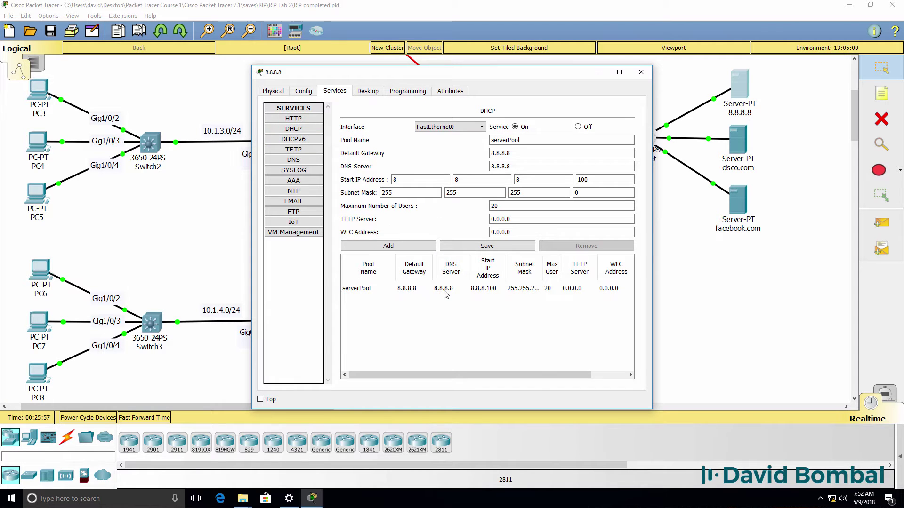
click(418, 293)
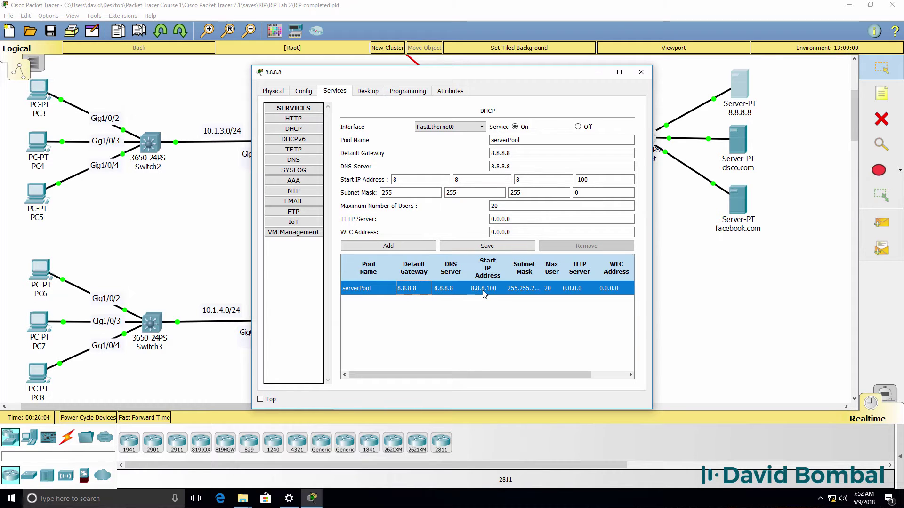
click(597, 74)
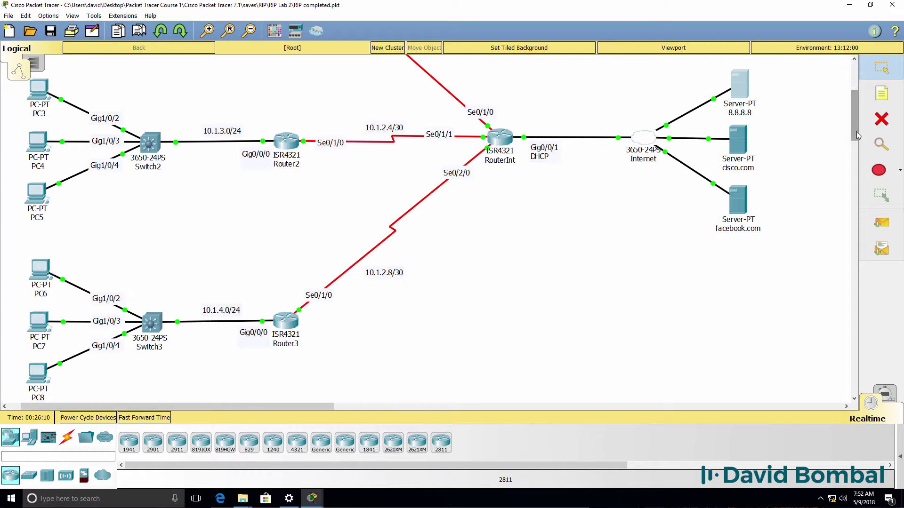
Step: Display Router1's full routing table with 'sh ip route'
drag(856, 132, 855, 111)
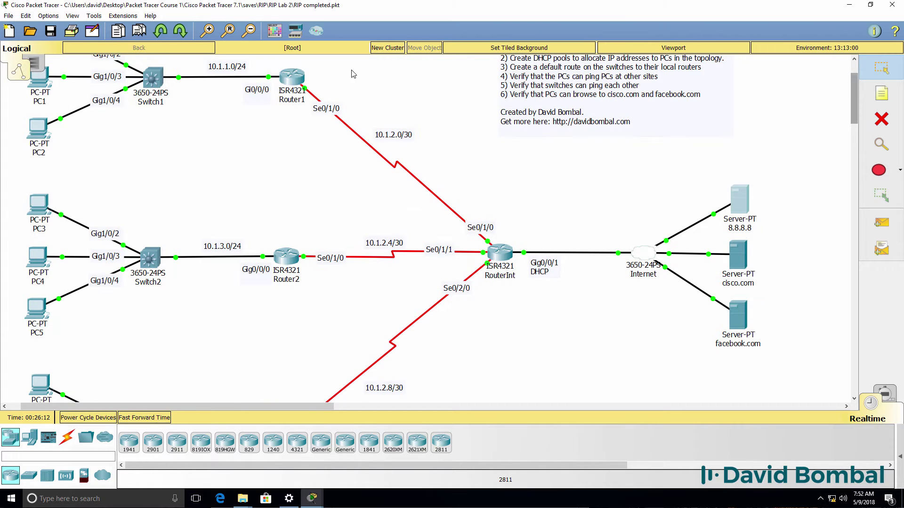
mouse_move(310, 498)
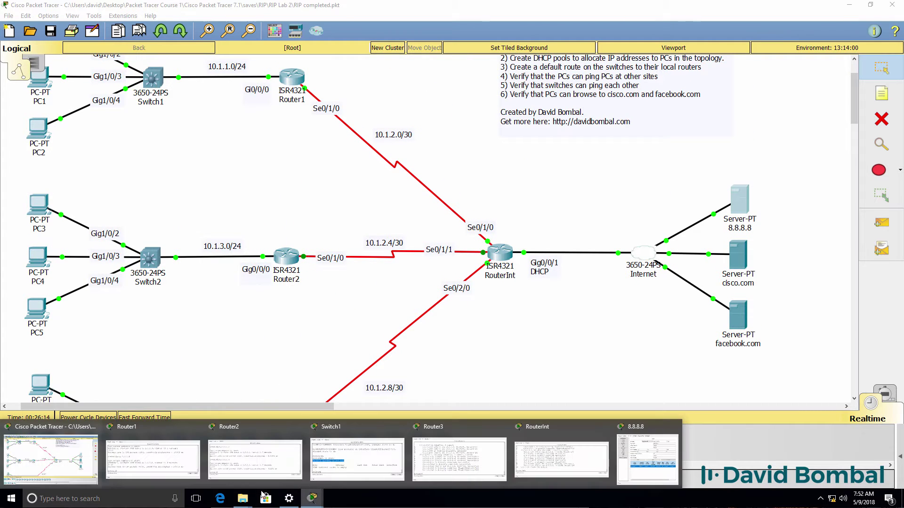
click(188, 476)
text(sh i p)
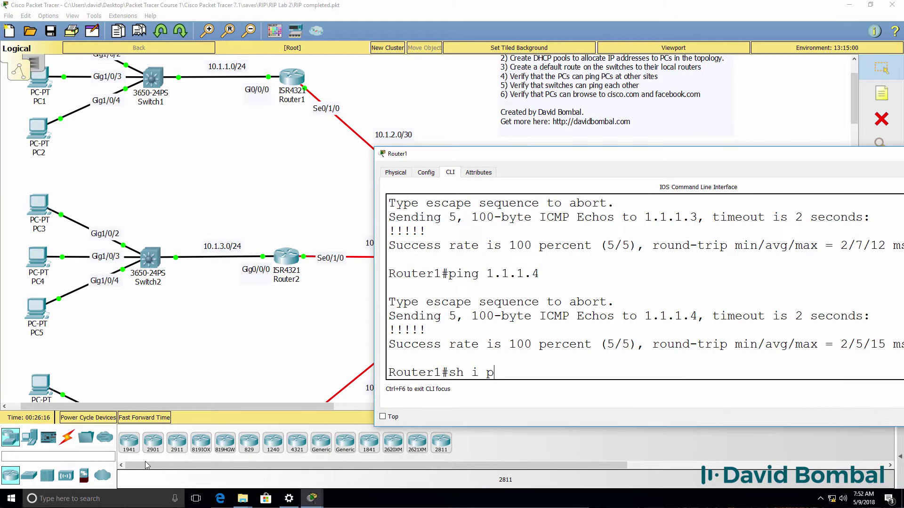
key(BackSpace)
key(BackSpace)
text(p route)
key(Return)
key(space)
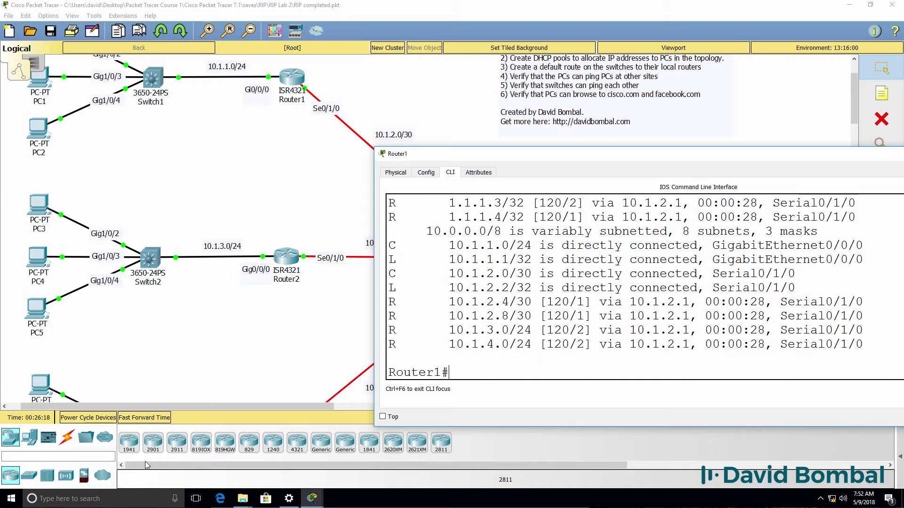
Step: Highlight Router1's learned routes and its 'Gateway of last resort is not set' line
drag(494, 157, 132, 147)
drag(64, 240, 552, 445)
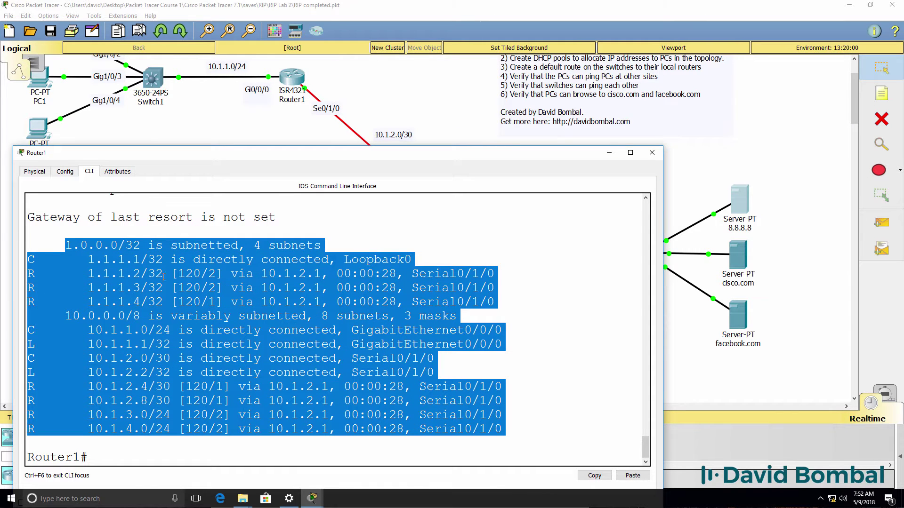
drag(31, 220, 478, 228)
drag(503, 430, 2, 218)
Step: Ping 8.8.8.8 from Router1, which fails
text(ping 8)
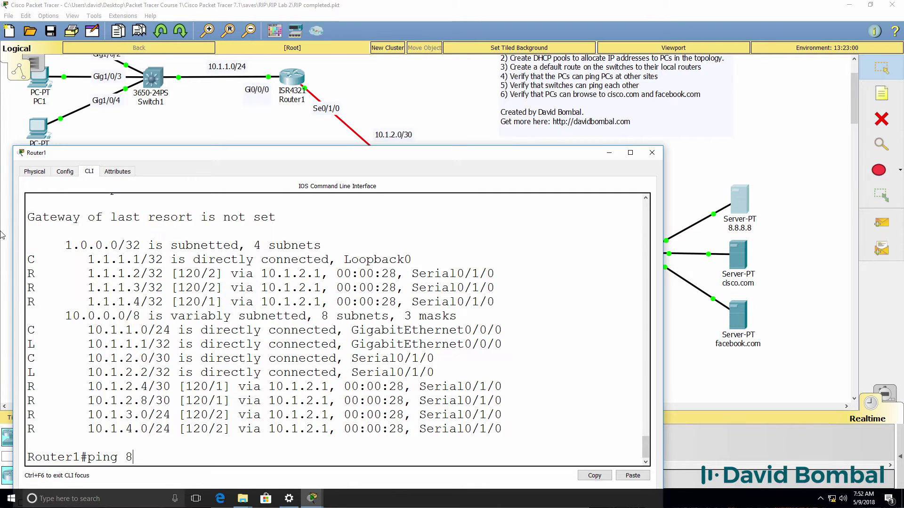
text(.8.8.8)
key(Return)
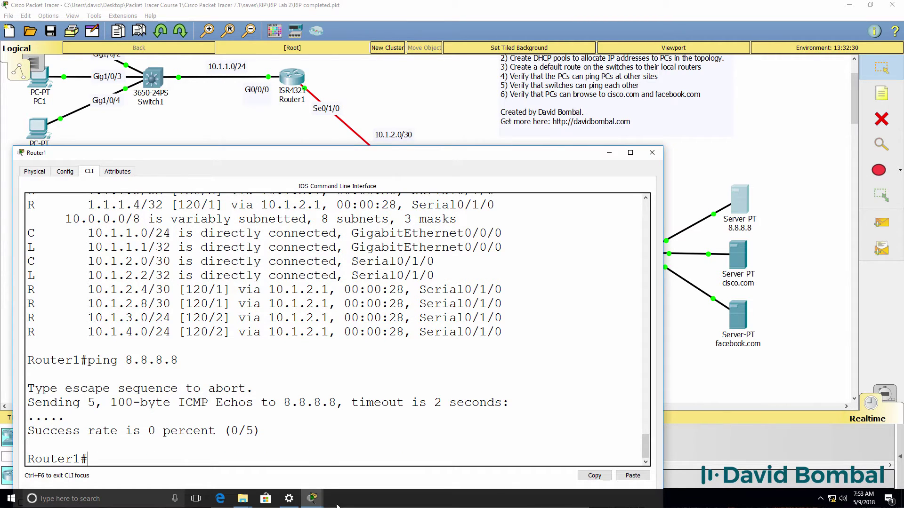
Step: Under 'router rip' on RouterInt, add 'default-information originate'
mouse_move(320, 499)
click(575, 470)
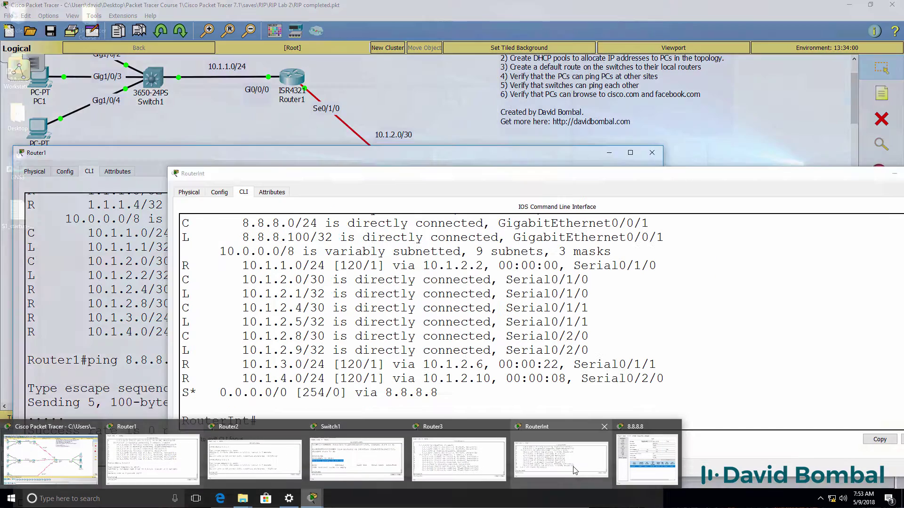
text(conf t)
key(Return)
text(rou)
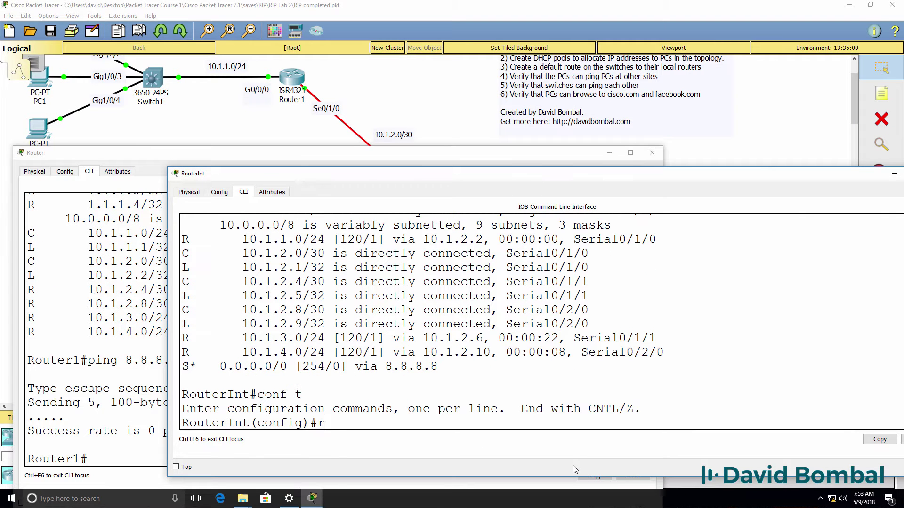
text(ter rip)
key(Return)
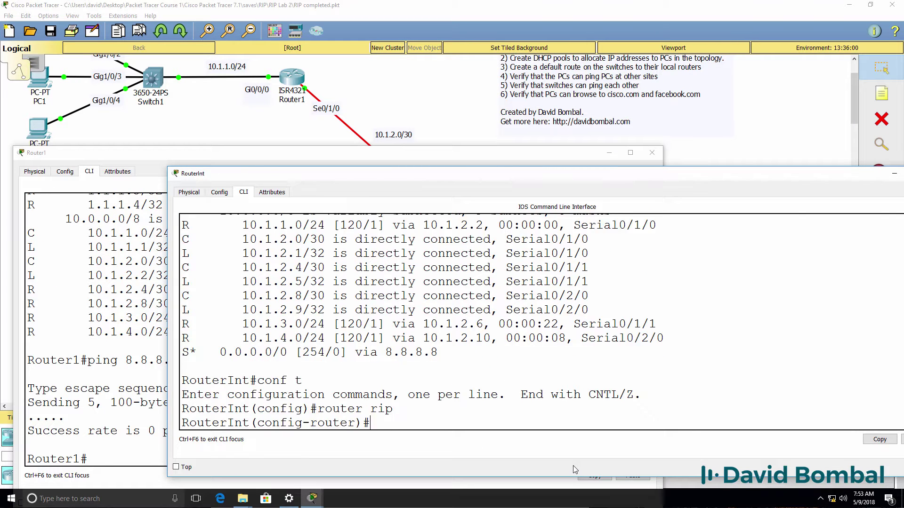
text(de)
key(Tab)
text(?)
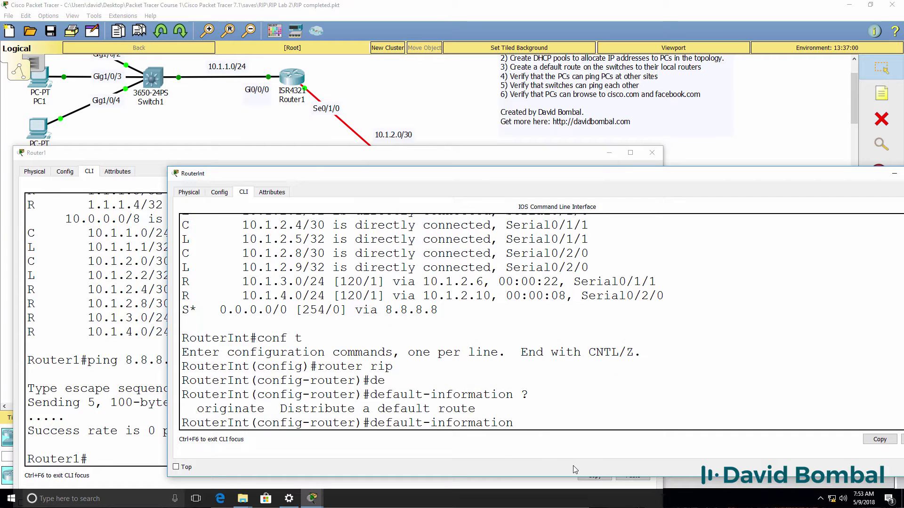
text(o)
key(Tab)
text(?)
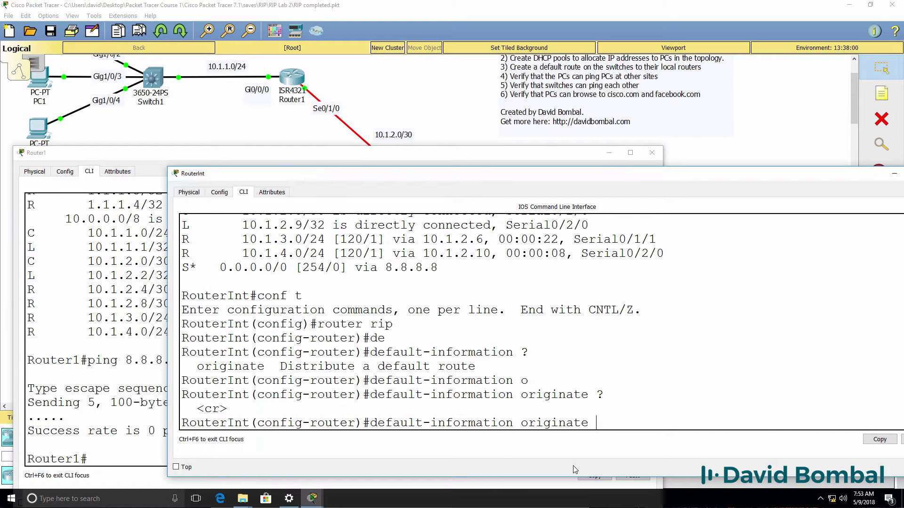
key(Return)
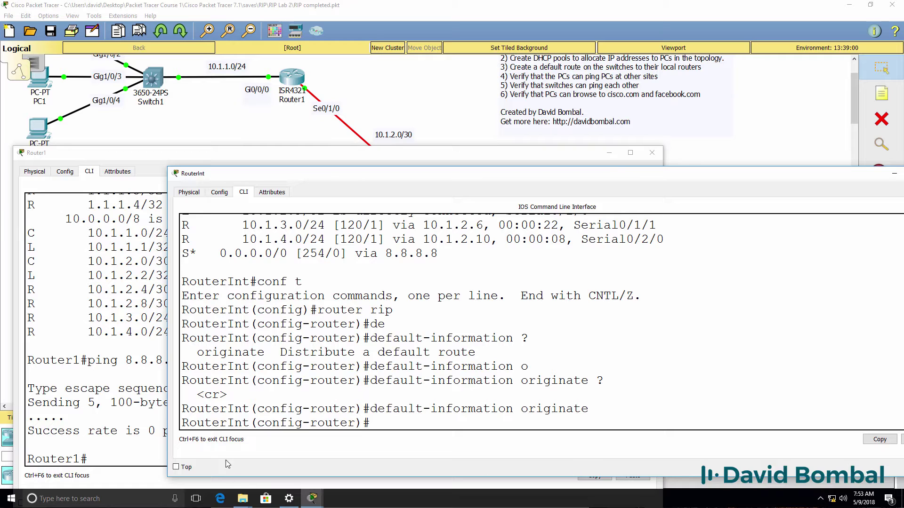
click(95, 396)
Step: Rerun 'sh ip route' on Router1 to refresh its routing table
text(sh ip route)
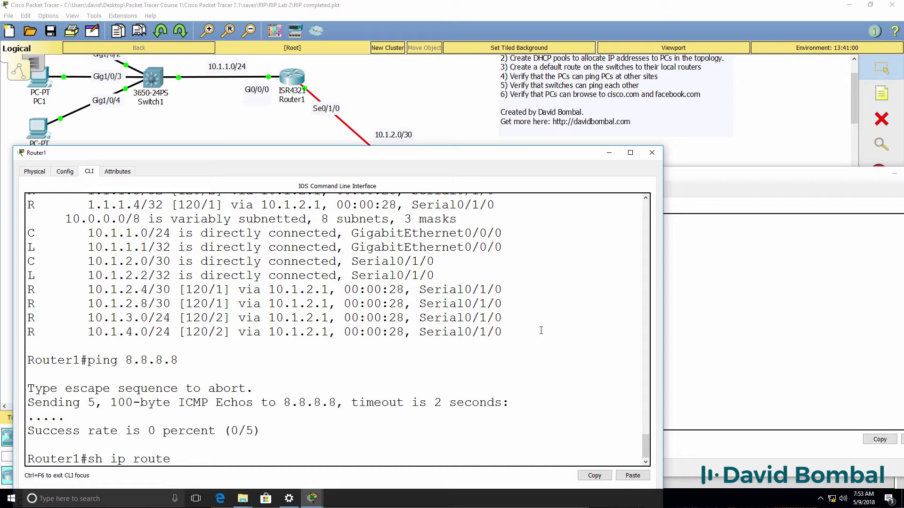
drag(502, 332, 29, 332)
scroll(143, 275, up, 3)
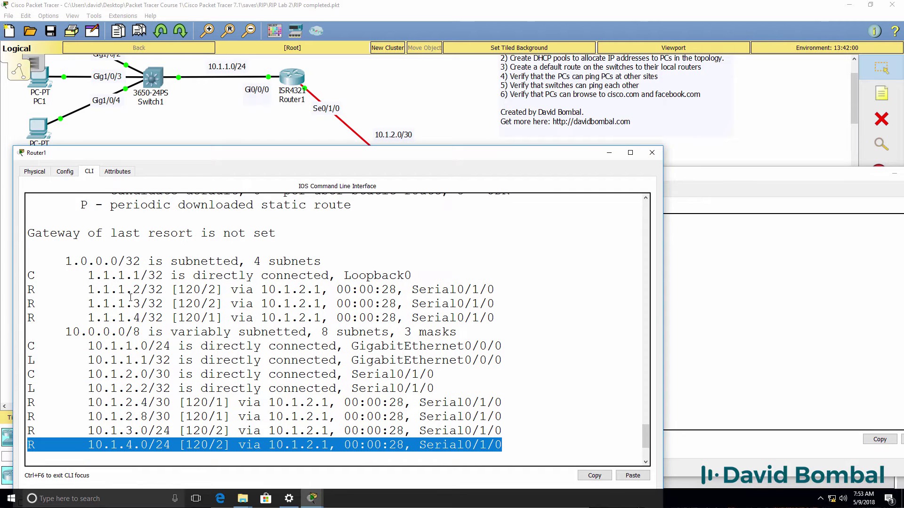
triple_click(251, 234)
text(ping 1.1.1.4)
key(Up)
key(Up)
key(Return)
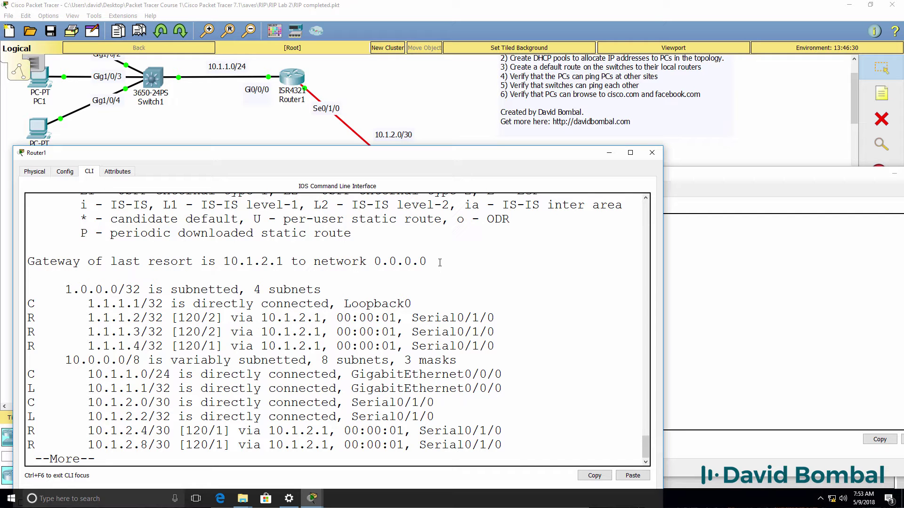
Step: Highlight the gateway of last resort 10.1.2.1 and the R* 0.0.0.0/0 route via 10.1.2.1
drag(439, 262, 16, 251)
key(space)
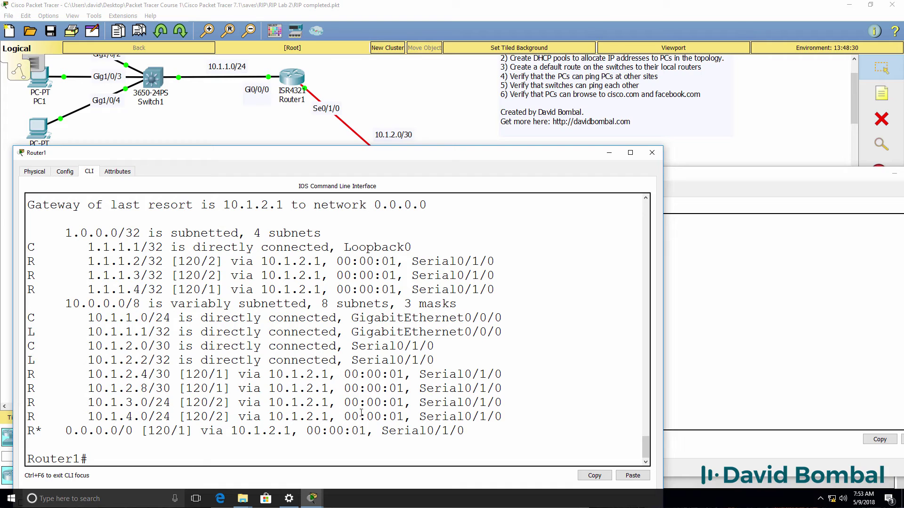
drag(478, 438, 111, 432)
drag(469, 432, 30, 431)
click(36, 425)
scroll(94, 415, up, 3)
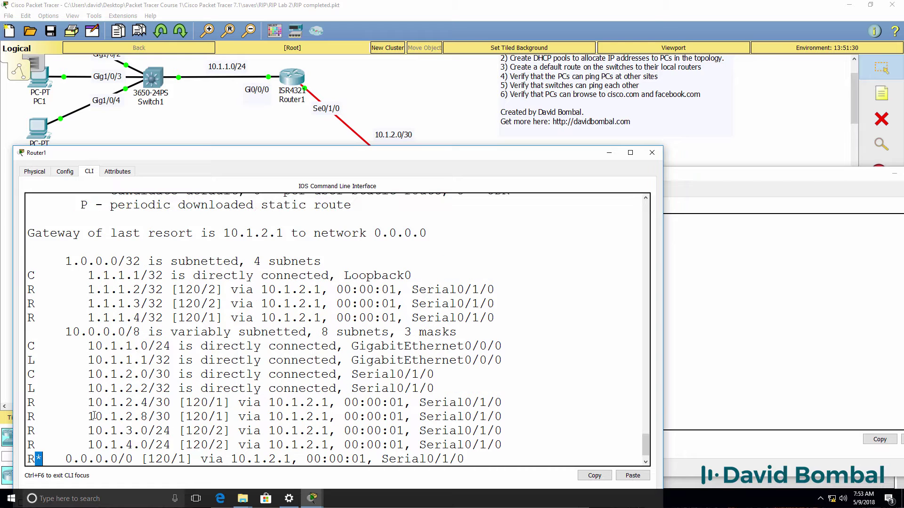
drag(81, 275, 264, 275)
scroll(262, 277, down, 3)
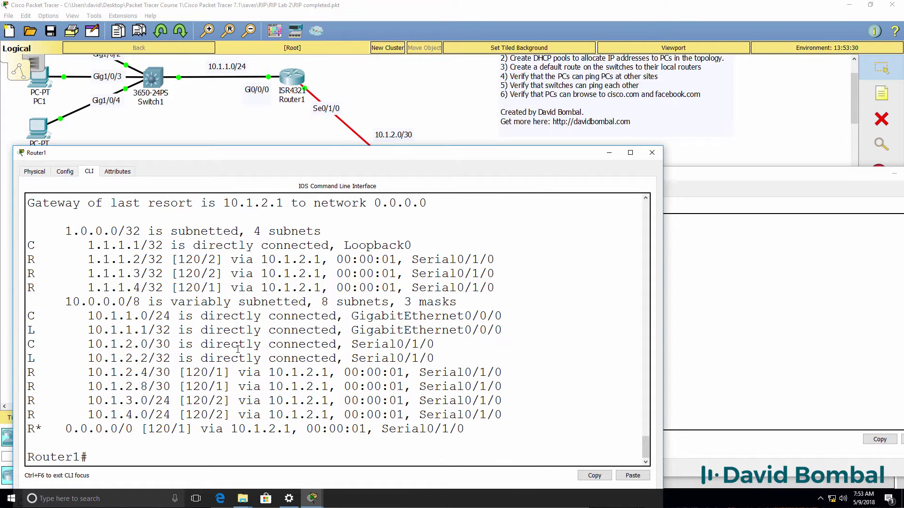
drag(35, 433, 29, 429)
drag(224, 428, 306, 428)
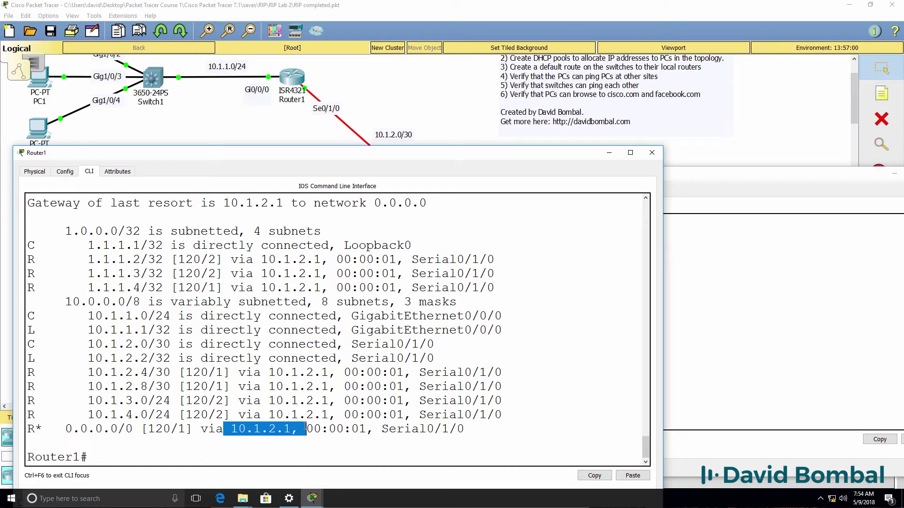
Step: Exit config mode on RouterInt, run 'sh ip int brief' and highlight Serial0/1/0 at 10.1.2.1
click(740, 289)
text(end)
key(Return)
text(sh)
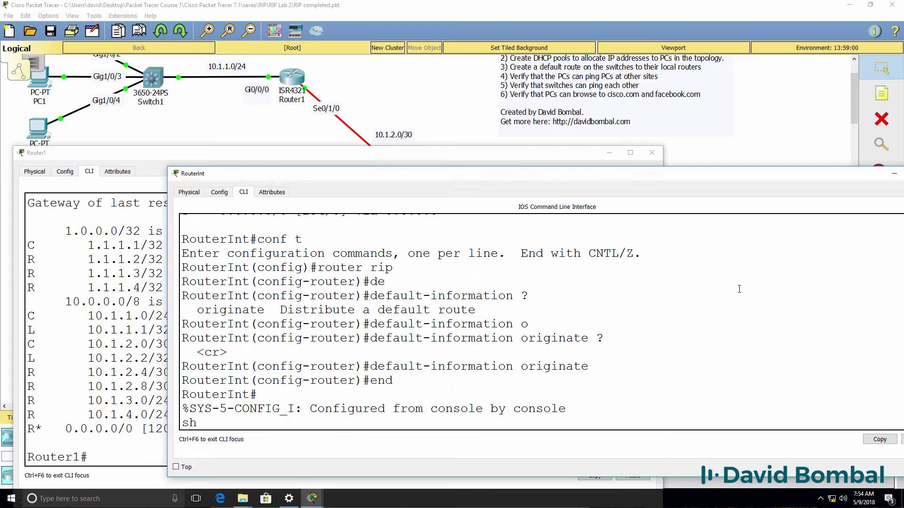
text( ip int brief)
key(Return)
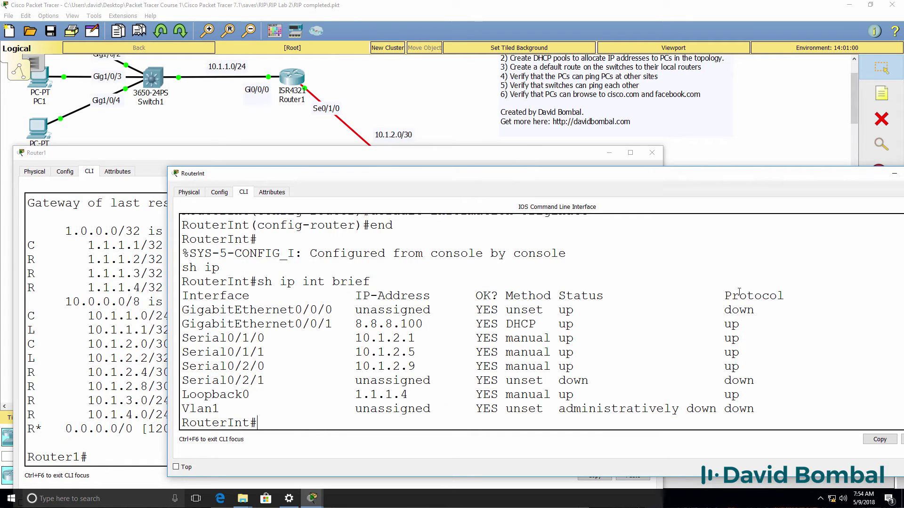
drag(422, 338, 162, 339)
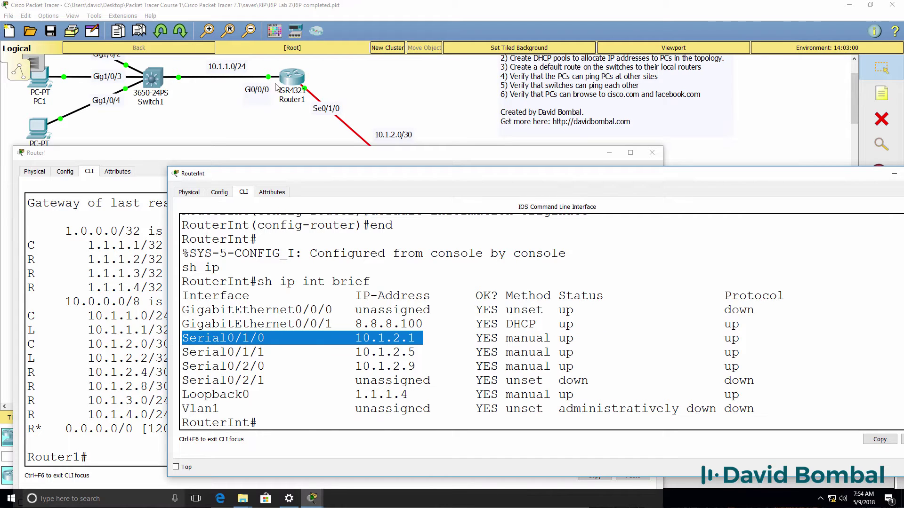
Step: Ping 8.8.8.8 and cisco.com from Router1
click(159, 289)
text(ping 8)
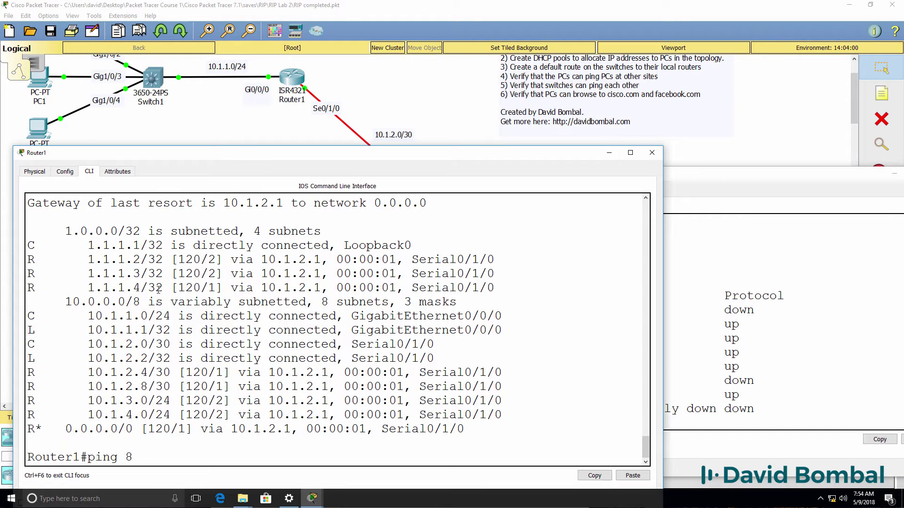
text(.8.8.8)
key(Return)
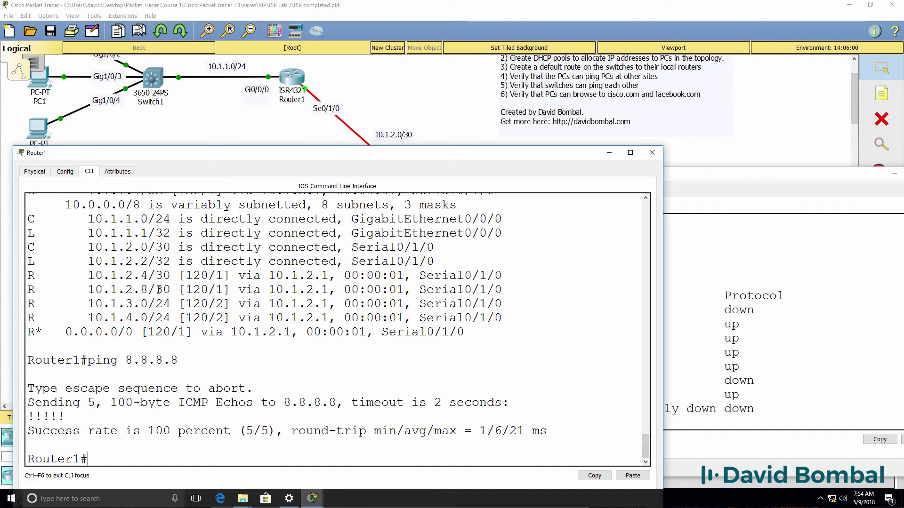
text(ping cisco.com)
key(Return)
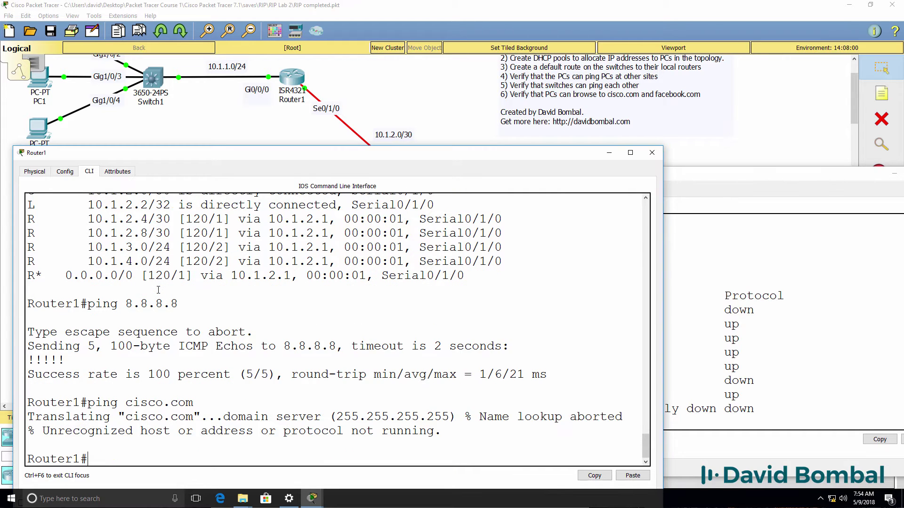
Step: Set Router1's DNS server with 'ip name-server 8.8.8.8' and leave config mode
text(conf t)
key(Return)
text(ip name)
key(Tab)
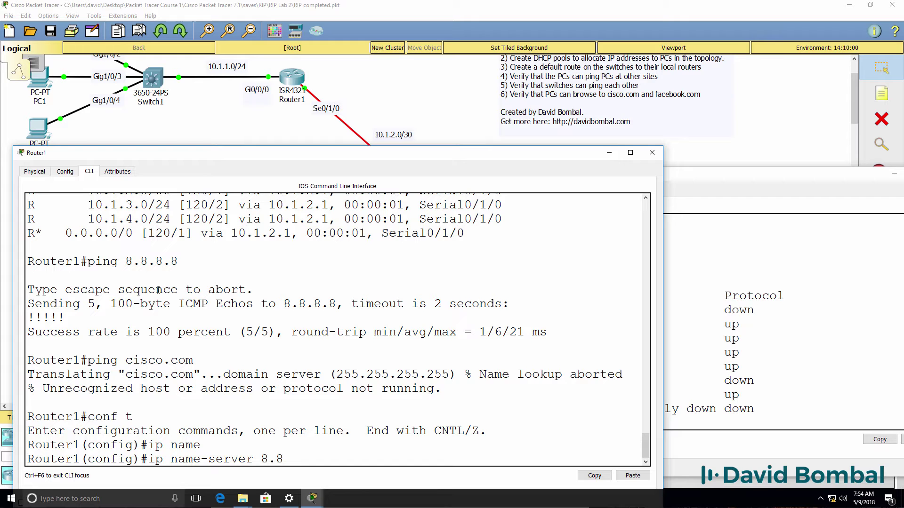
text(8.8.8.8)
key(Return)
text(end)
key(Return)
key(Return)
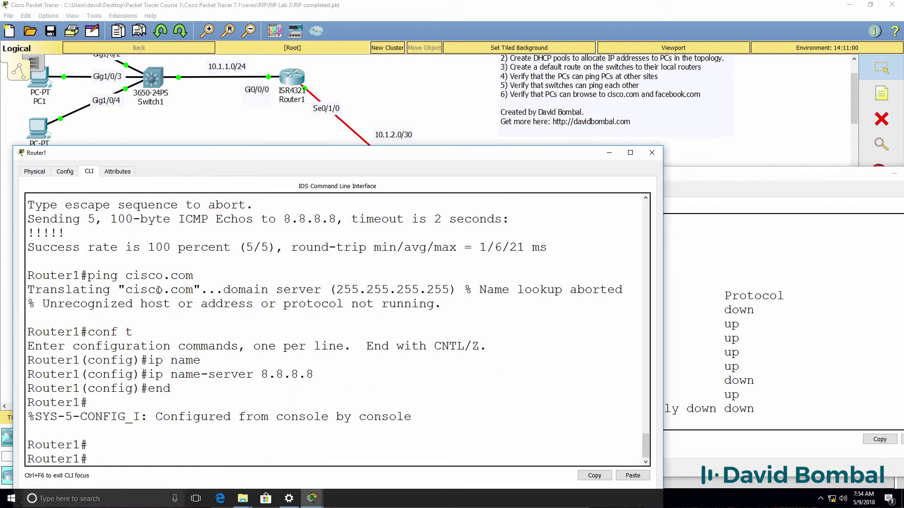
Step: Ping cisco.com and facebook.com again from Router1
text(conf t)
key(Up)
key(Return)
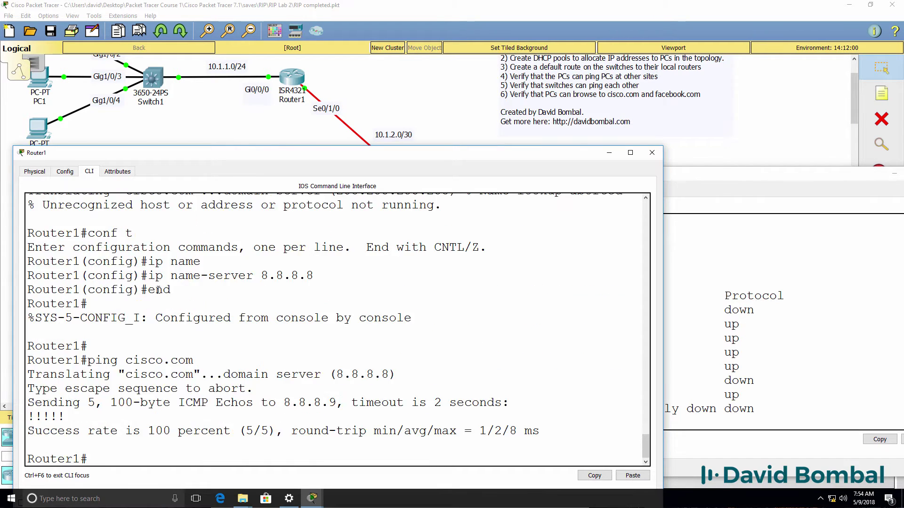
text(ping facebook.com)
key(Return)
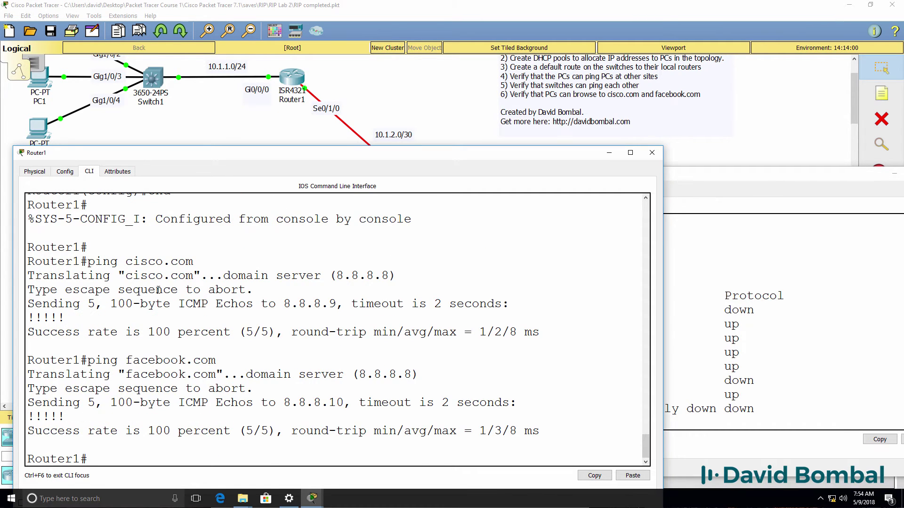
Step: Page through RouterInt's 'sh run', marking the ip nat outside and ip nat inside interface settings
click(689, 243)
key(Return)
key(Return)
text(sh run)
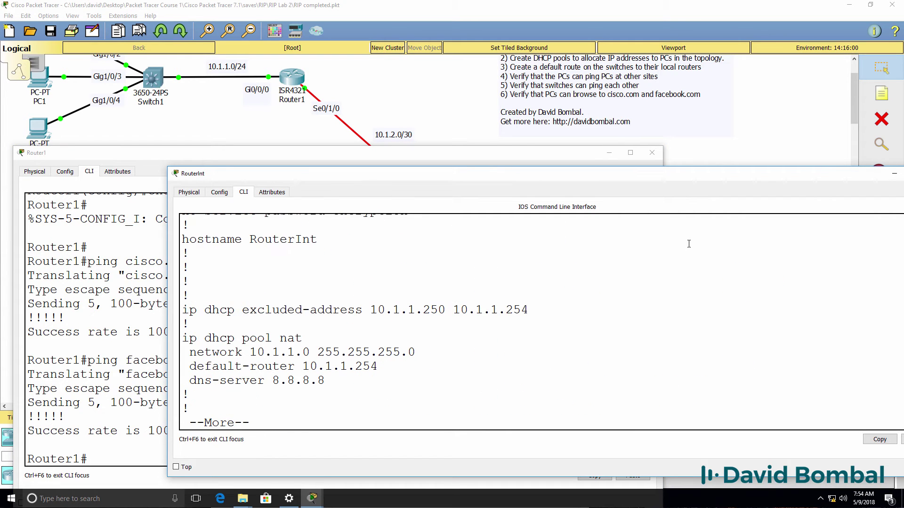
key(space)
key(space)
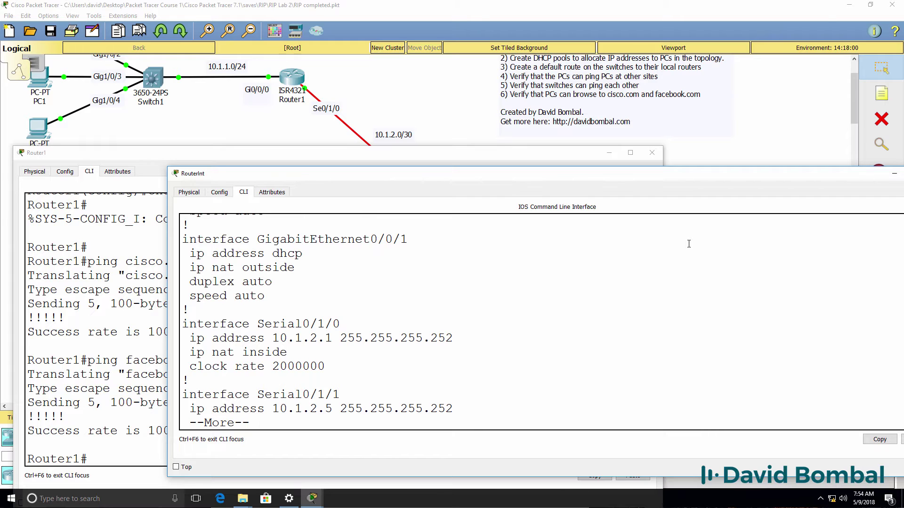
drag(318, 264, 105, 267)
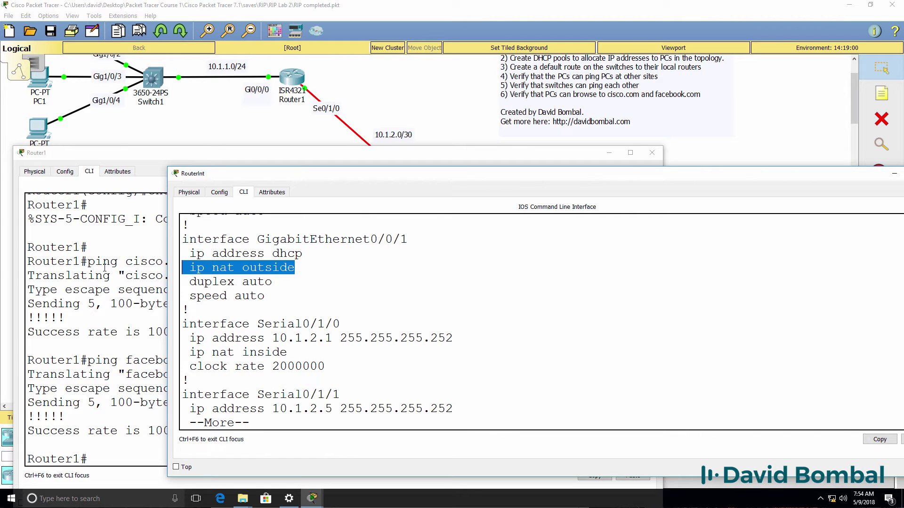
key(Return)
key(Return)
key(Return)
key(Return)
drag(296, 366, 180, 367)
key(Return)
key(Return)
key(Return)
key(Return)
key(Return)
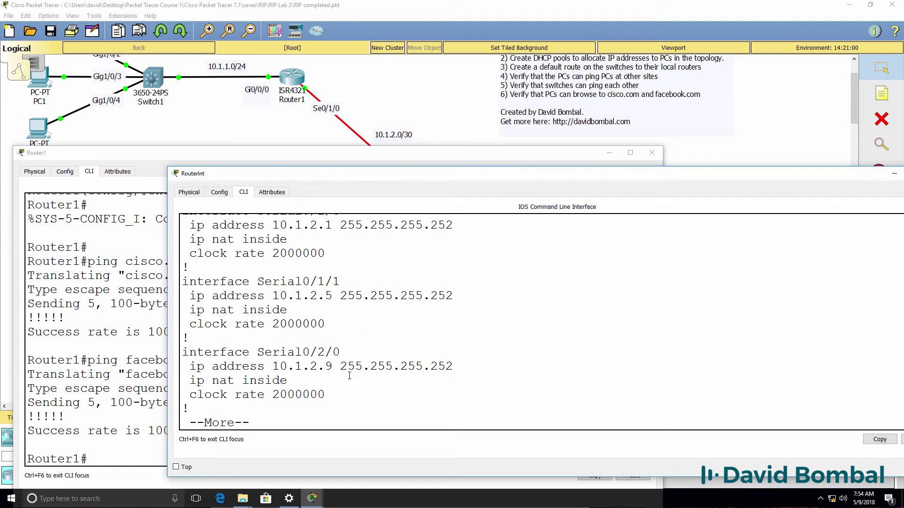
drag(295, 370, 136, 367)
key(Return)
key(Return)
key(Return)
key(Return)
key(Return)
key(Return)
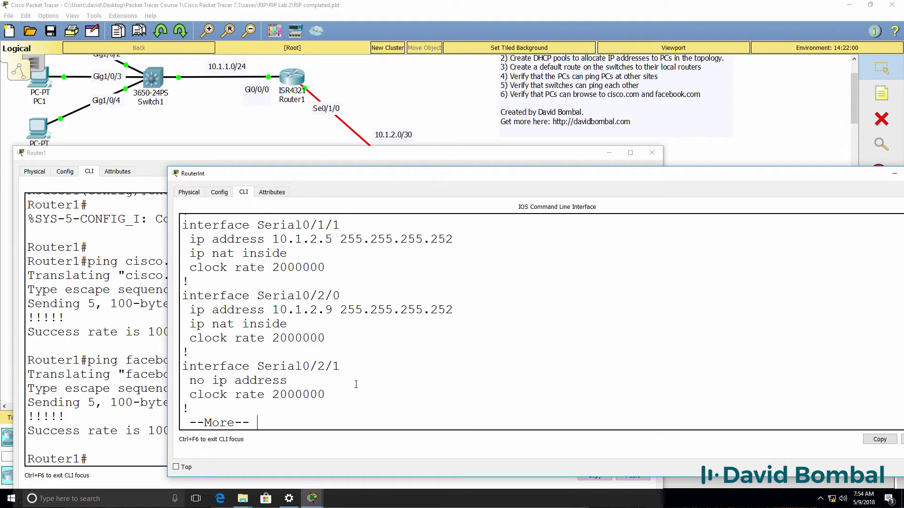
Step: Mark the NAT overload rule using list 1 and the 'access-list 1 permit any' line
key(space)
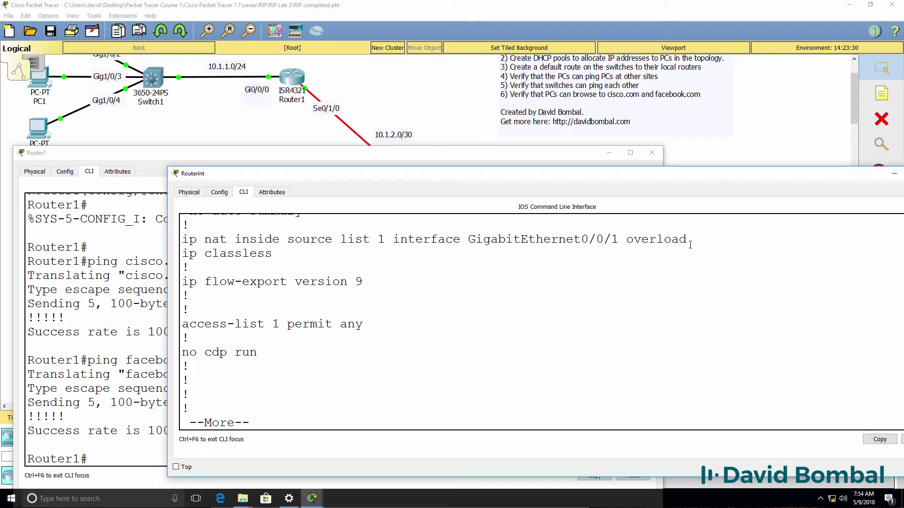
drag(690, 244, 181, 241)
drag(442, 336, 196, 316)
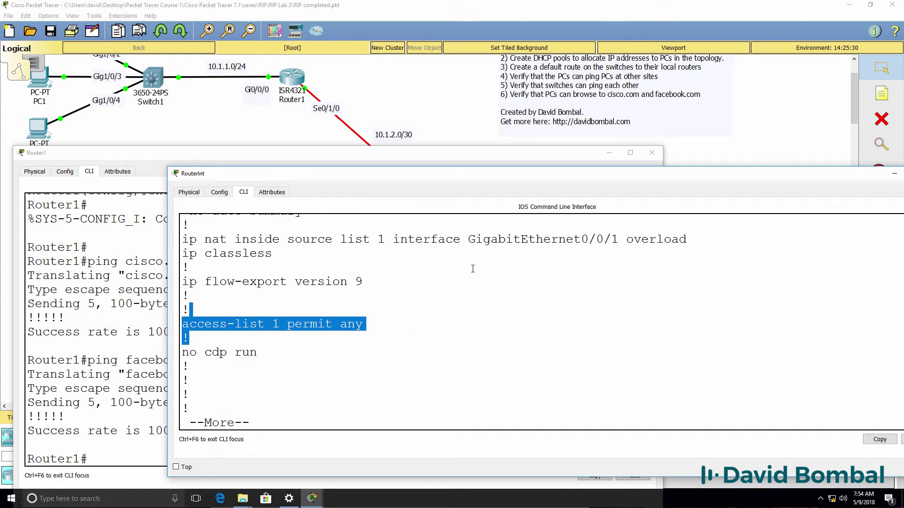
Step: Ping cisco.com and facebook.com from Router1
click(145, 335)
text(ping cisco.com)
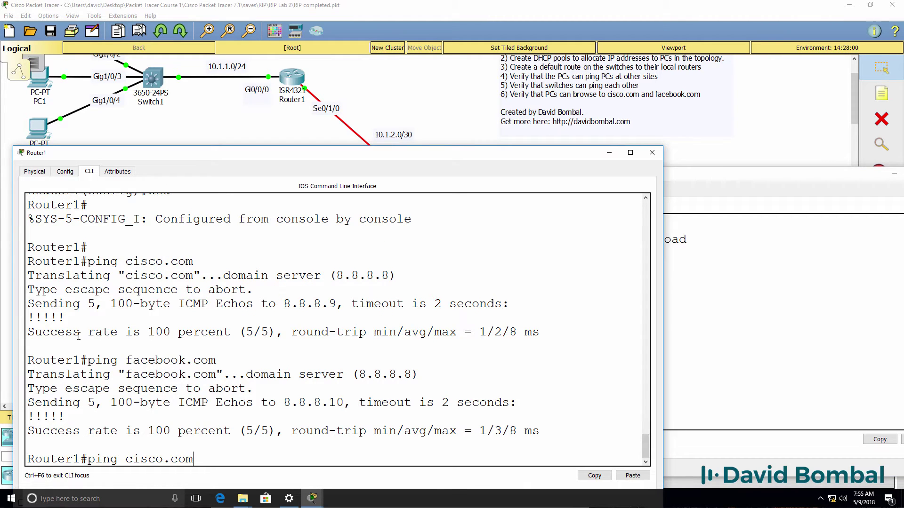
key(Return)
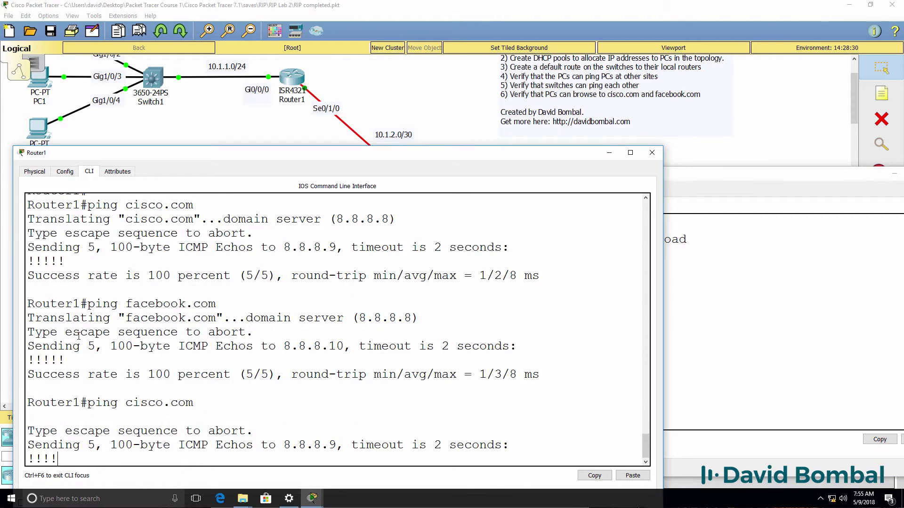
key(Up)
key(Up)
key(Return)
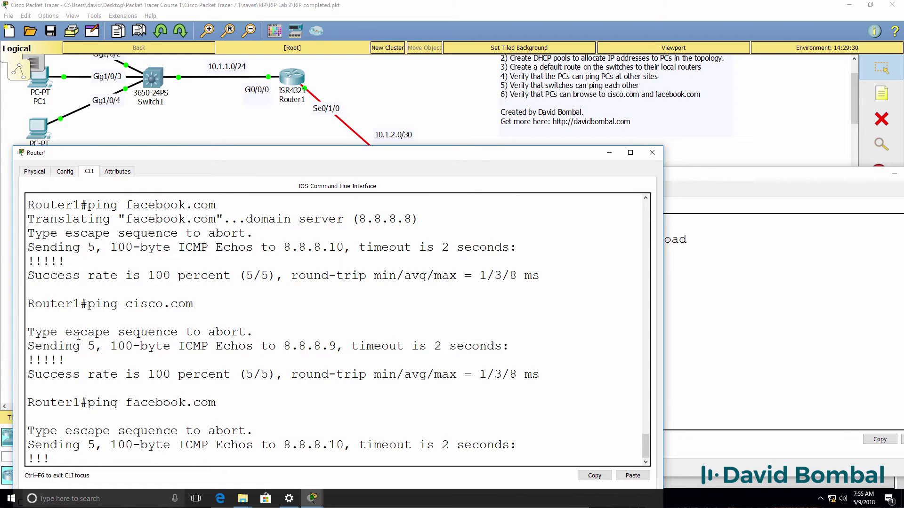
Step: Show Router1's routing table and mark the RIP default route 0.0.0.0/0
text(sh ip rout)
key(Return)
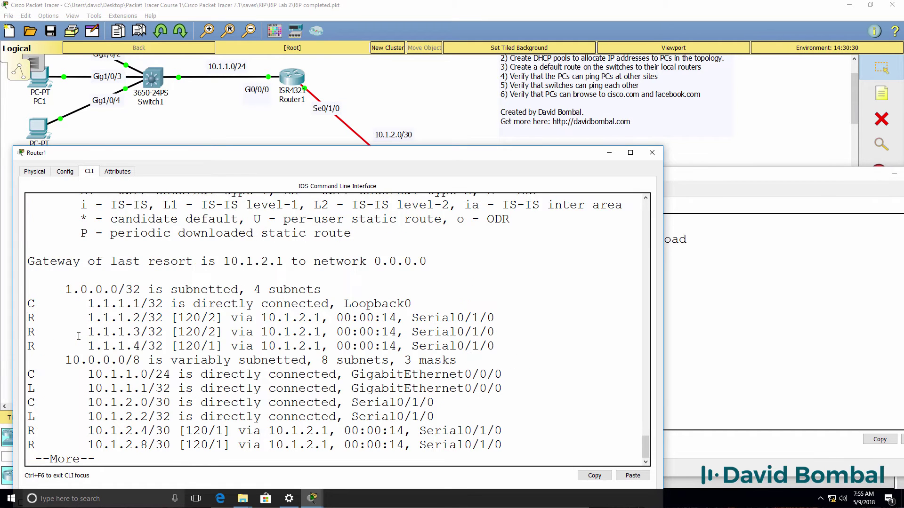
key(space)
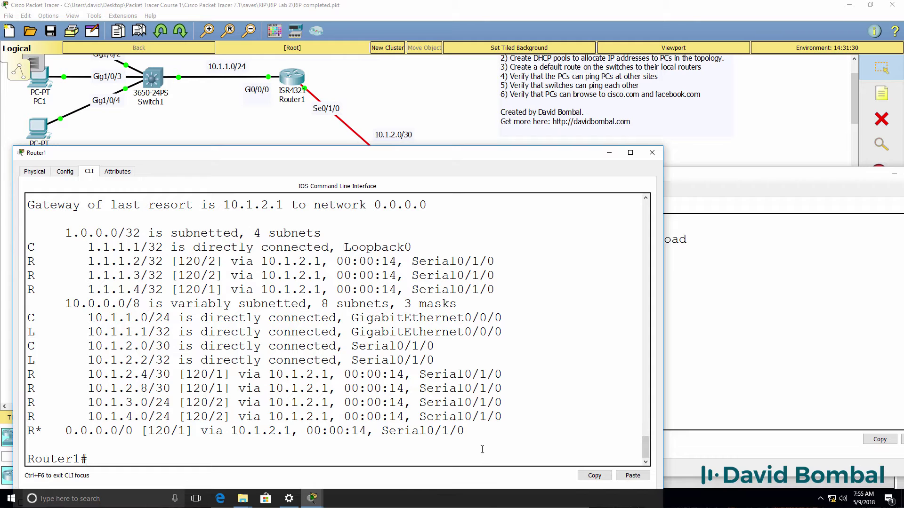
drag(482, 442, 4, 435)
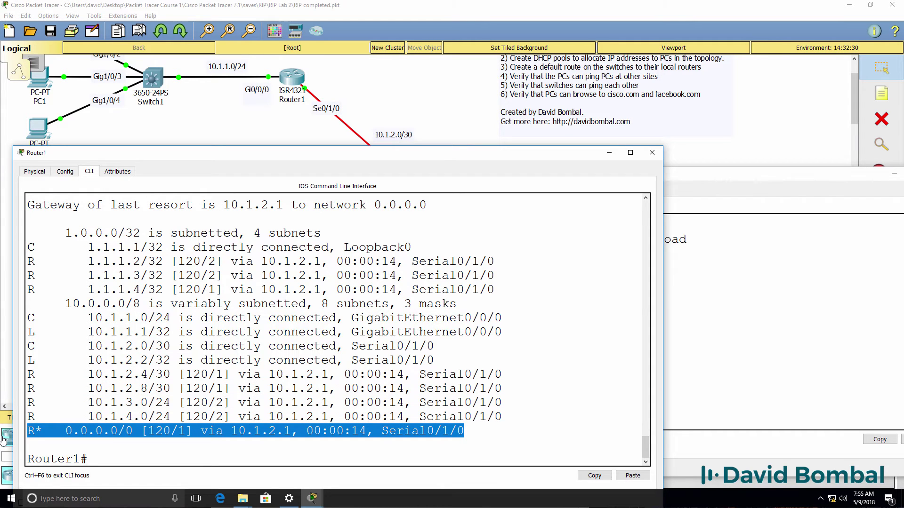
Step: Save the running configurations of Router1 and RouterInt with 'wr'
text(wr)
key(Return)
key(alt+Tab)
text(wr)
key(Return)
Step: Show Router2's routing table and check its gateway of last resort and RIP default route
mouse_move(312, 498)
click(269, 473)
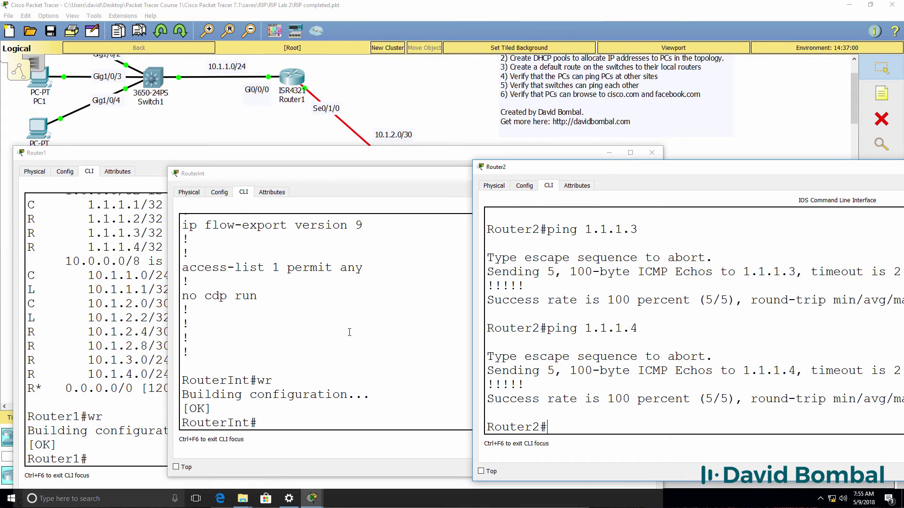
drag(607, 173, 195, 163)
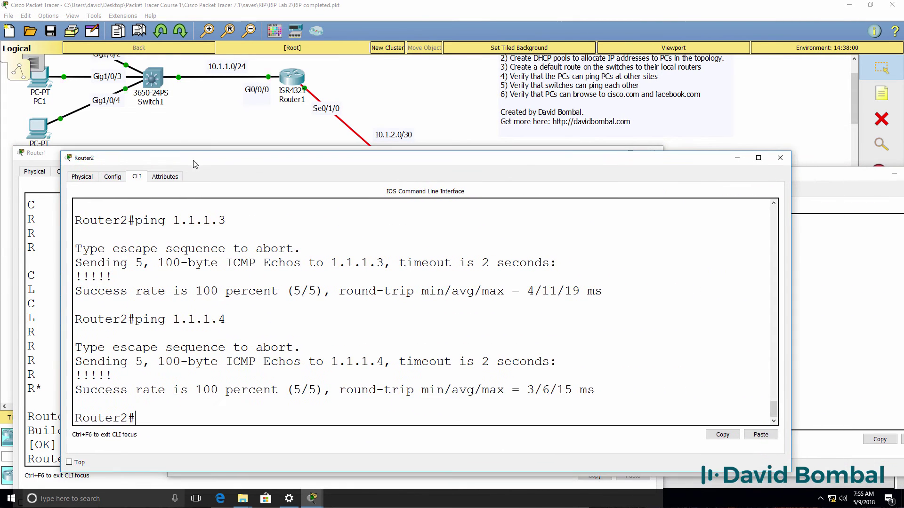
text(sh ip route)
key(Return)
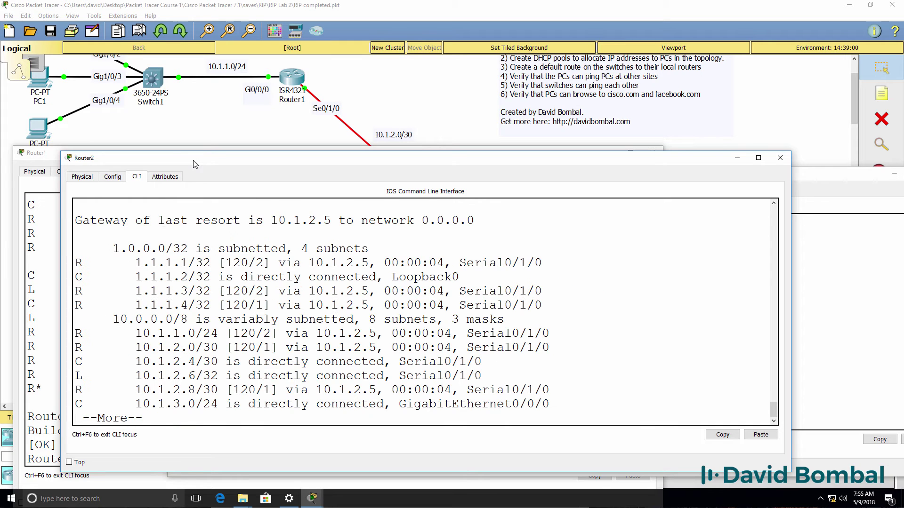
drag(512, 213, 75, 221)
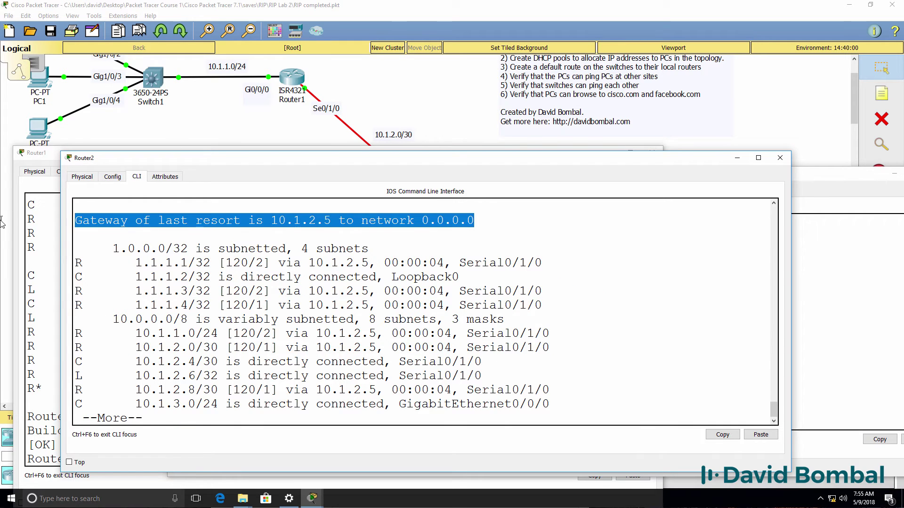
key(space)
drag(518, 392, 70, 385)
Step: After a failed cisco.com ping, set Router2's name server to 8.8.8.8
text(ping)
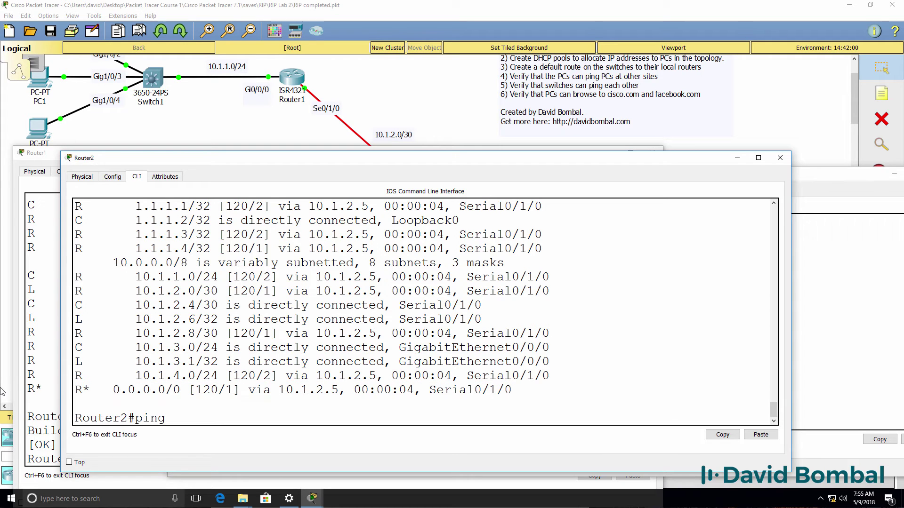
text( cisco.com)
key(Return)
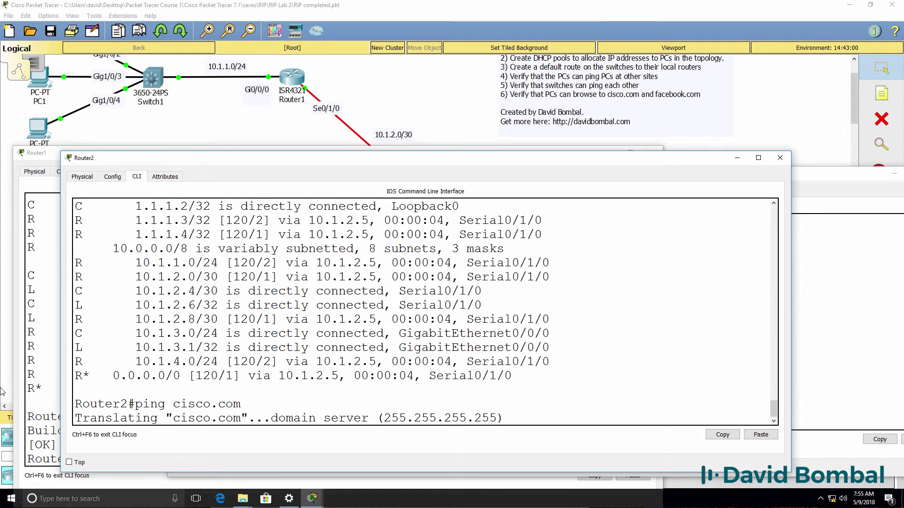
key(ctrl+shift+6)
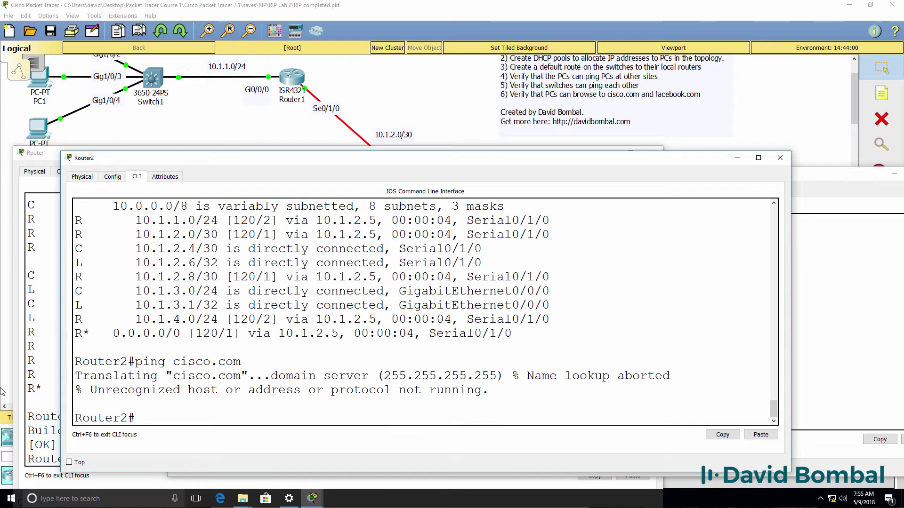
text(conf t)
key(Return)
text(ip nam)
key(Tab)
text(8.8.8.8)
key(Return)
text(end)
key(Return)
key(Return)
key(Return)
key(Return)
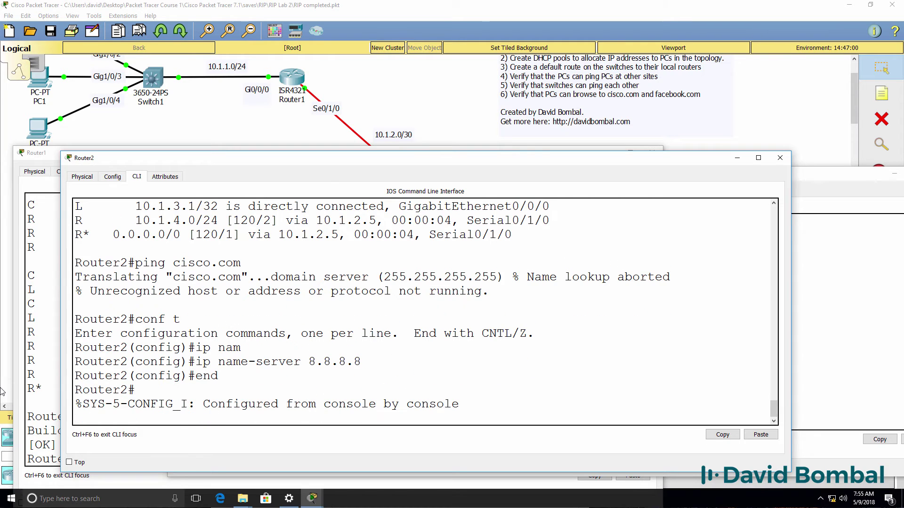
Step: Ping cisco.com and facebook.com from Router2, then save its configuration with wr
key(Up)
key(Up)
key(Return)
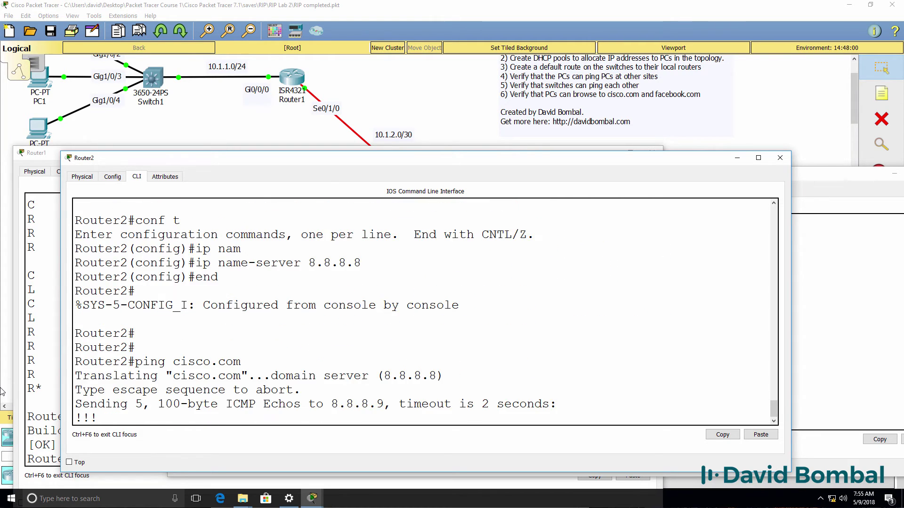
text(ping c)
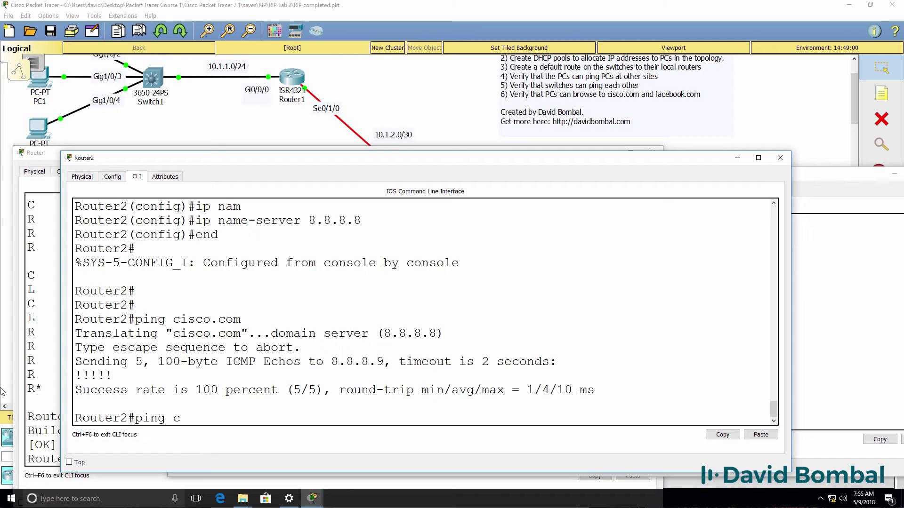
key(BackSpace)
text(facebook.com)
key(Return)
text(wr)
key(Return)
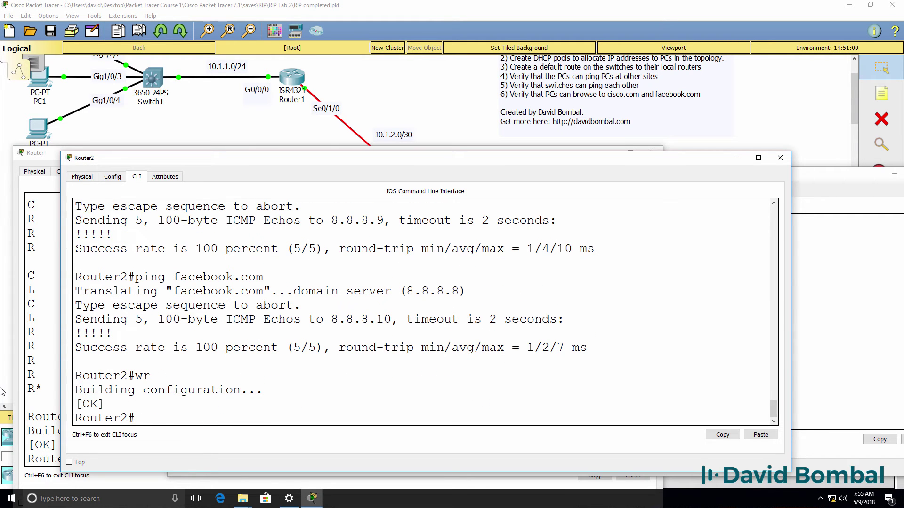
Step: Show Router3's routing table and check its gateway of last resort and RIP default route
mouse_move(312, 498)
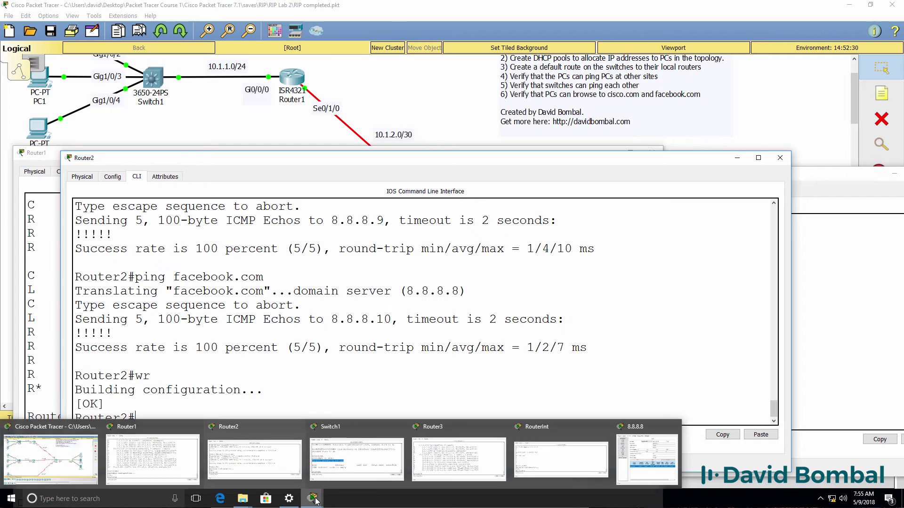
click(437, 450)
text(sh ip route)
key(Return)
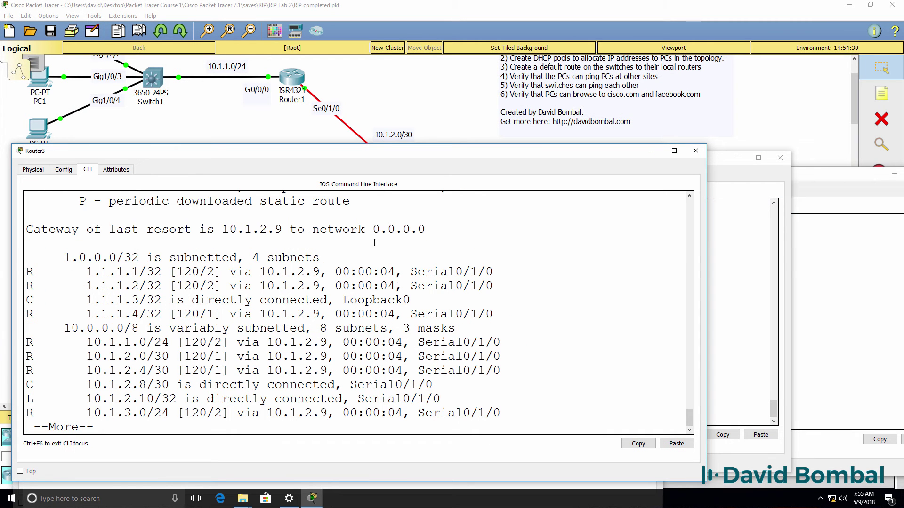
drag(457, 233, 1, 213)
key(space)
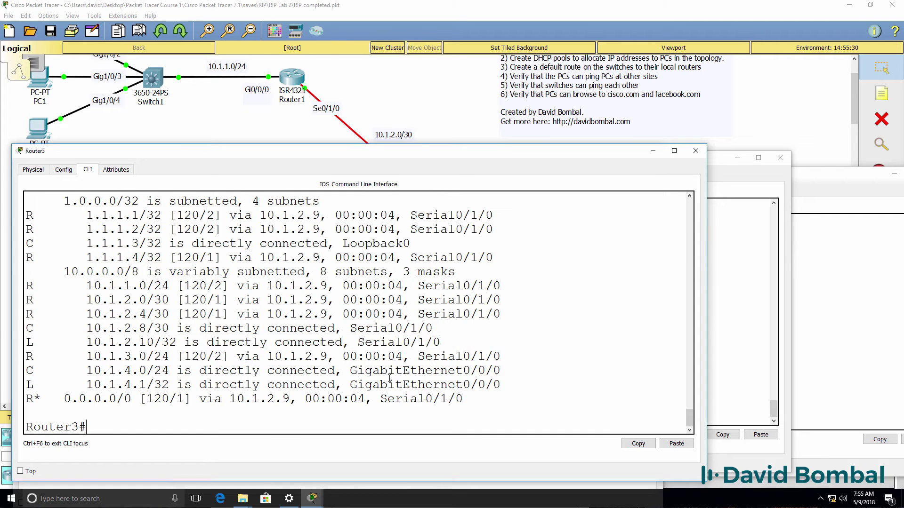
drag(481, 399, 1, 388)
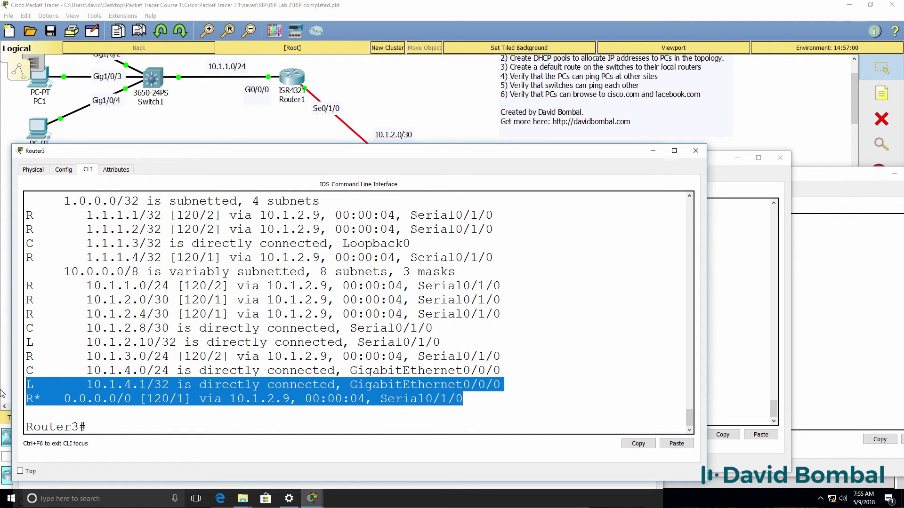
Step: Configure Router3 with the ip name-server 8.8.8.8
text(conf t)
key(Return)
text(iupp name)
key(Tab)
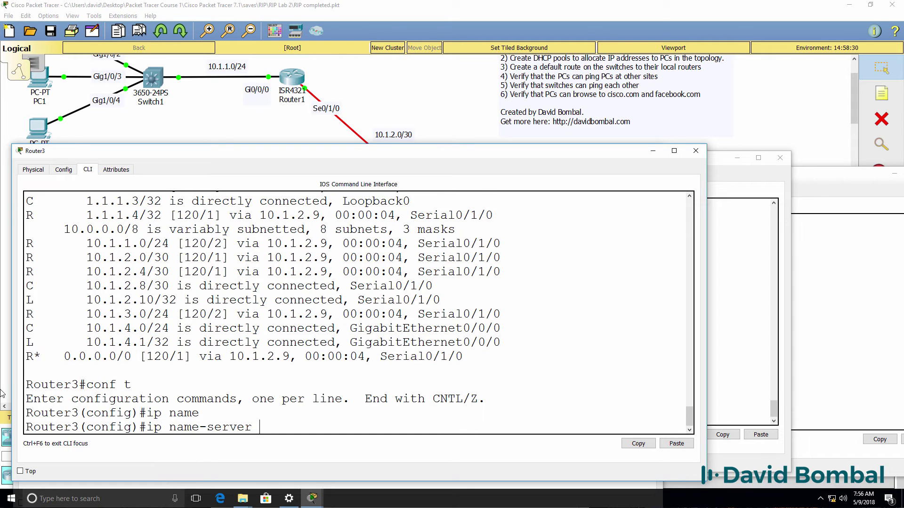
text(8.8.8.8)
key(Return)
text(end)
key(Return)
Step: Ping facebook.com and cisco.com from Router3, then save its configuration with wr
key(Return)
key(Return)
text(ping facebook.com)
key(Return)
text(ping c)
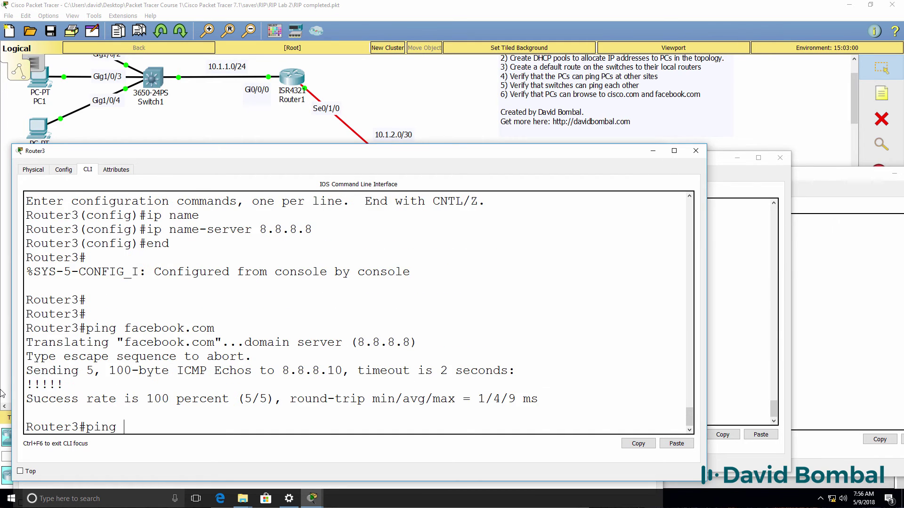
text(isco.com)
key(Return)
text(wr)
key(Return)
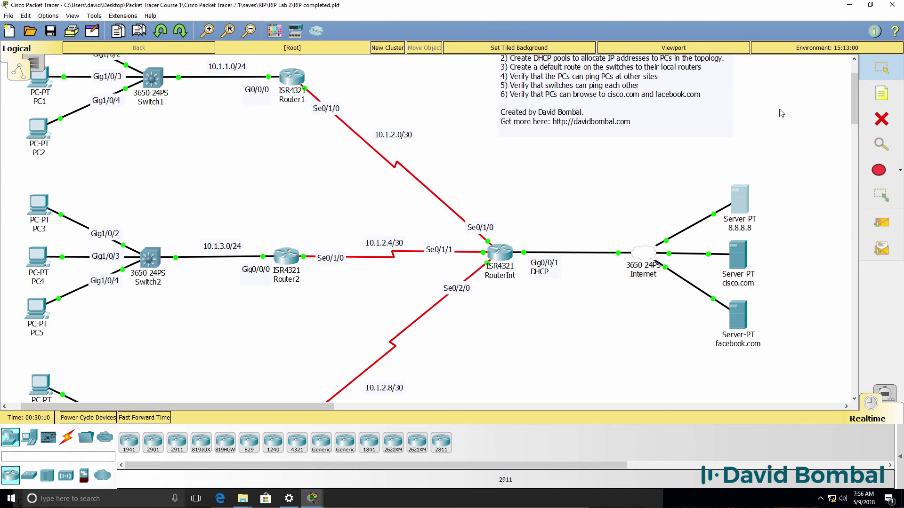
scroll(782, 113, up, 1)
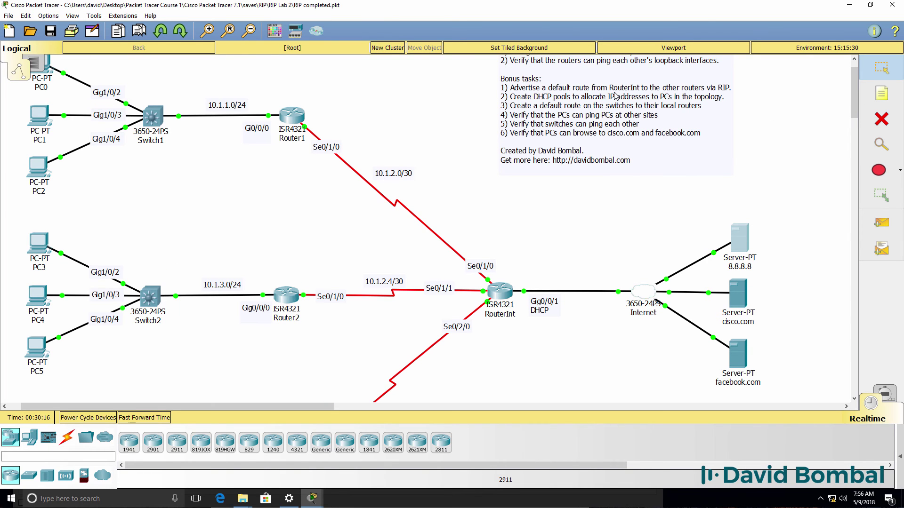